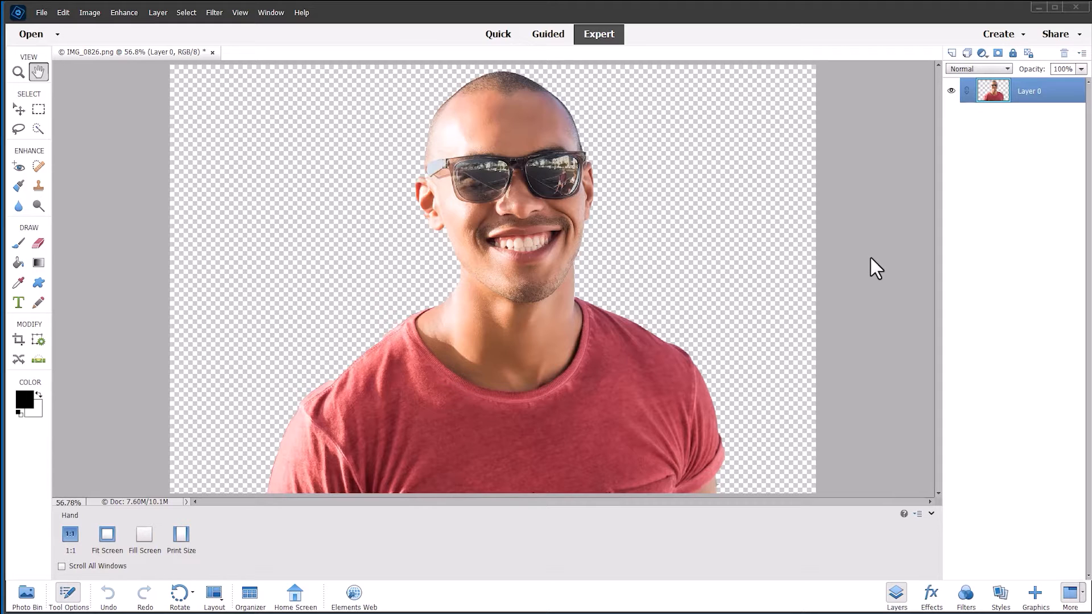
Add a linear black-to-transparent gradient fill layer at 90° and move it beneath Layer 0
click(163, 16)
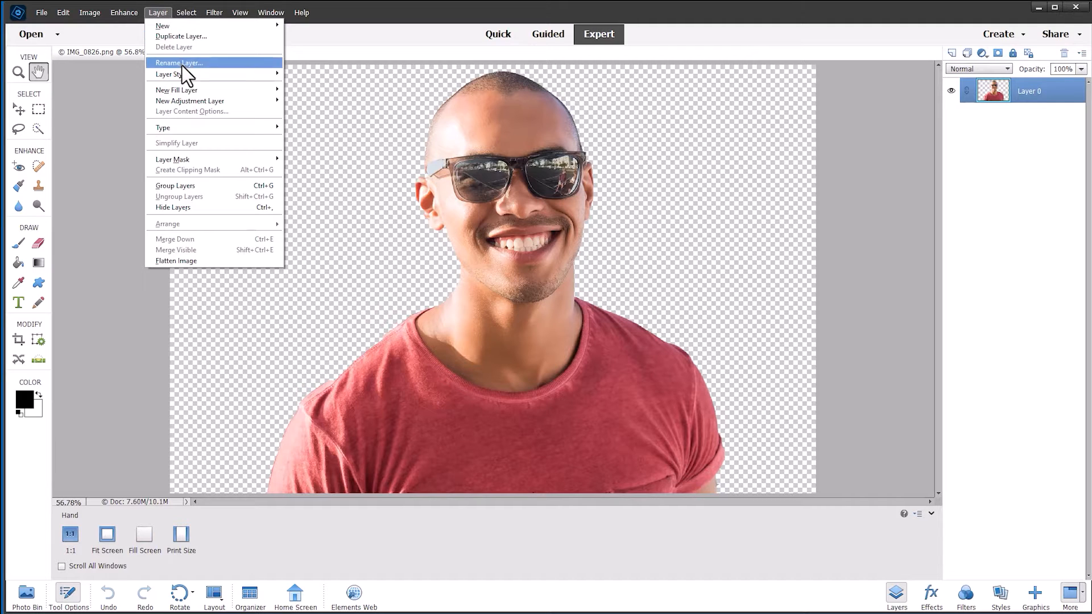
mouse_move(191, 91)
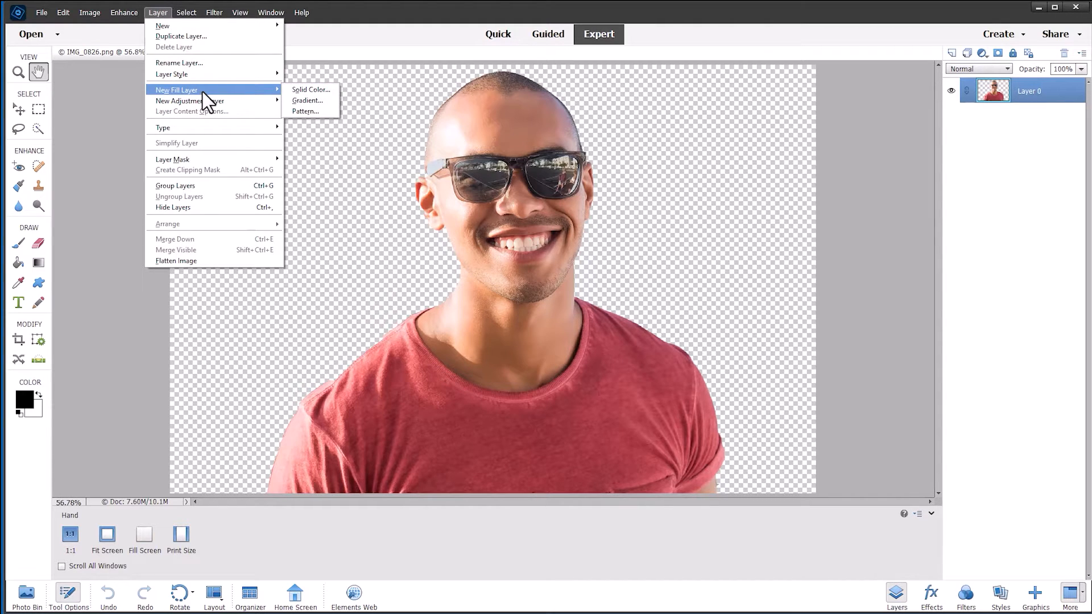
click(299, 100)
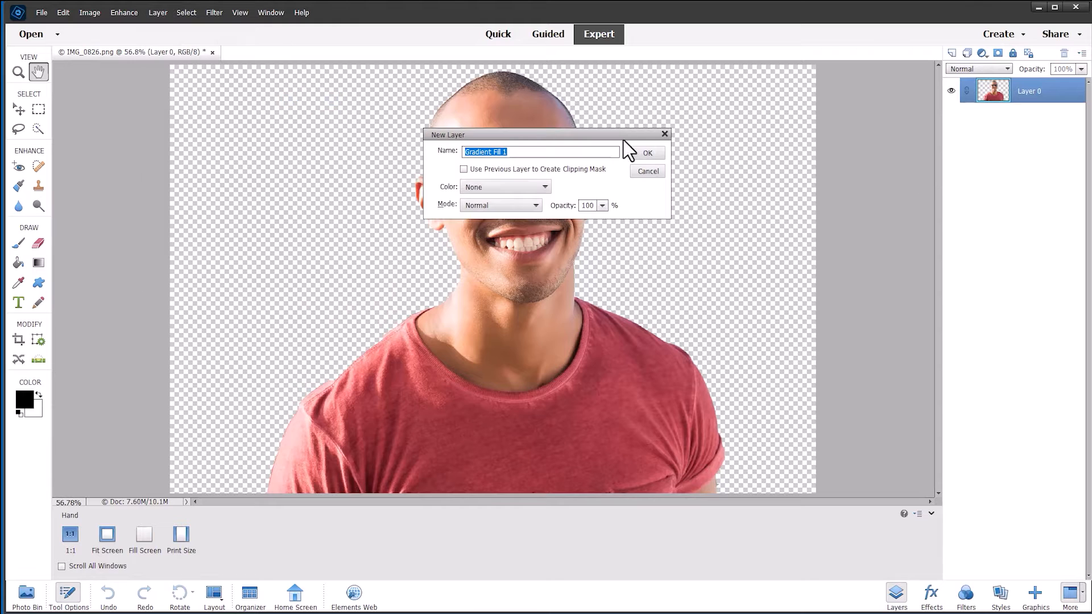
click(638, 153)
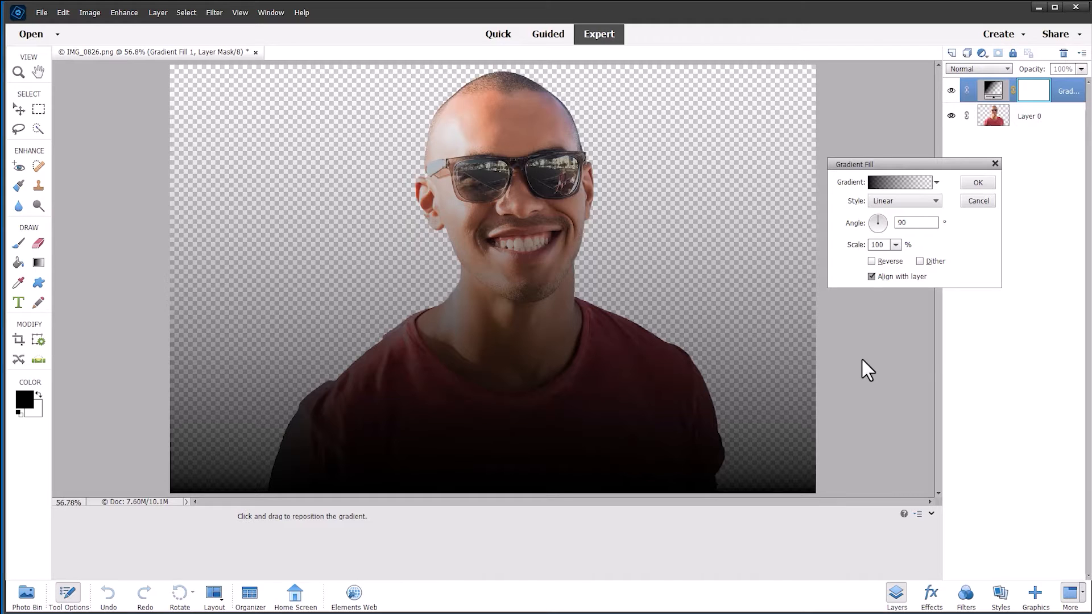
click(965, 181)
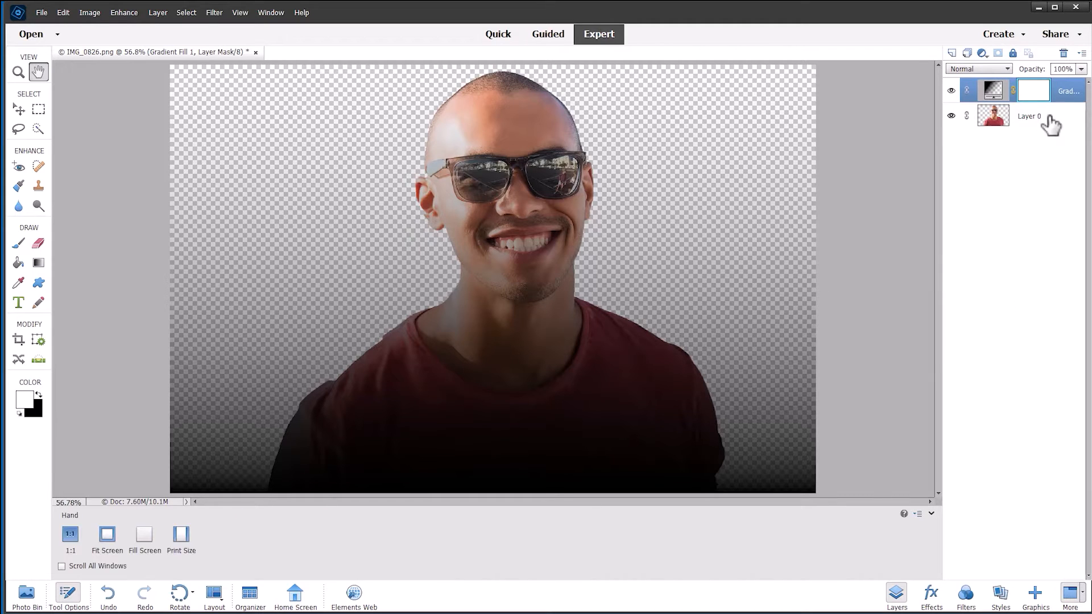
drag(1061, 97, 1056, 126)
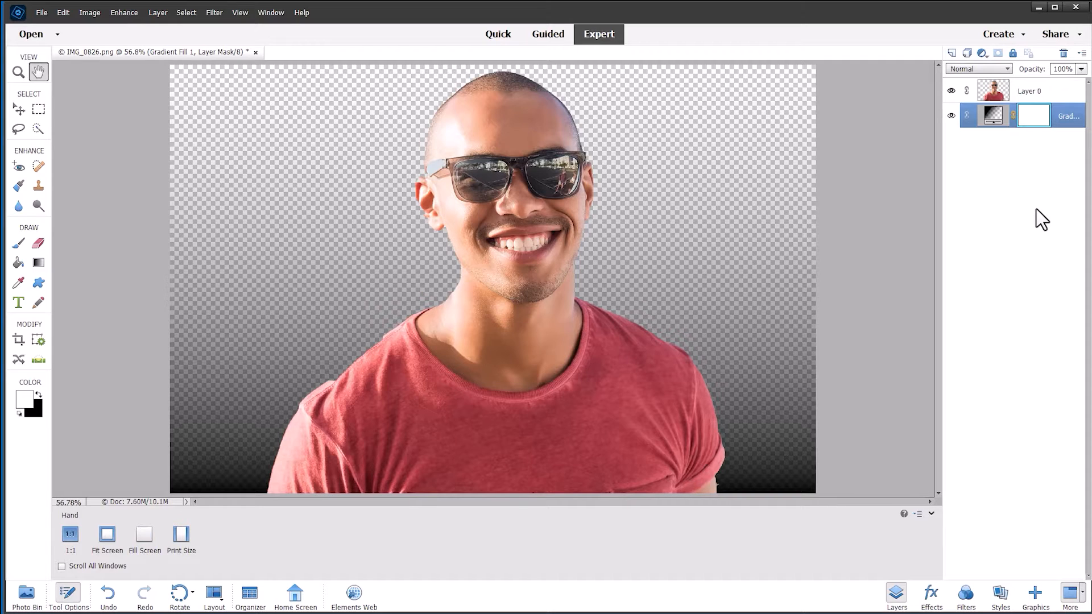
Edit the gradient fill layer and try the bright and dark rainbow gradients from the Spectrums set
double_click(989, 117)
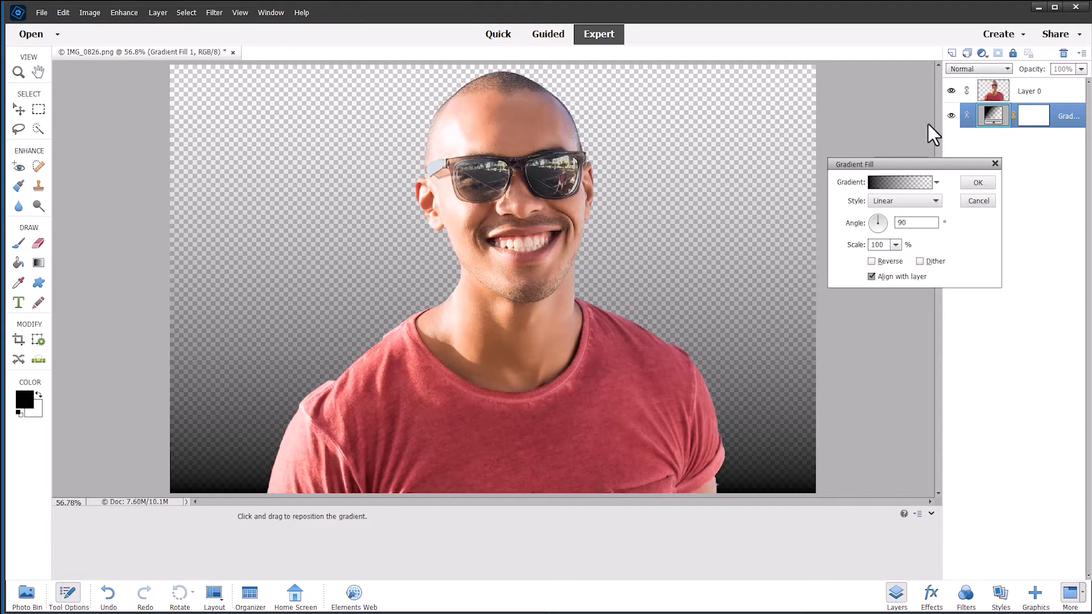
click(937, 182)
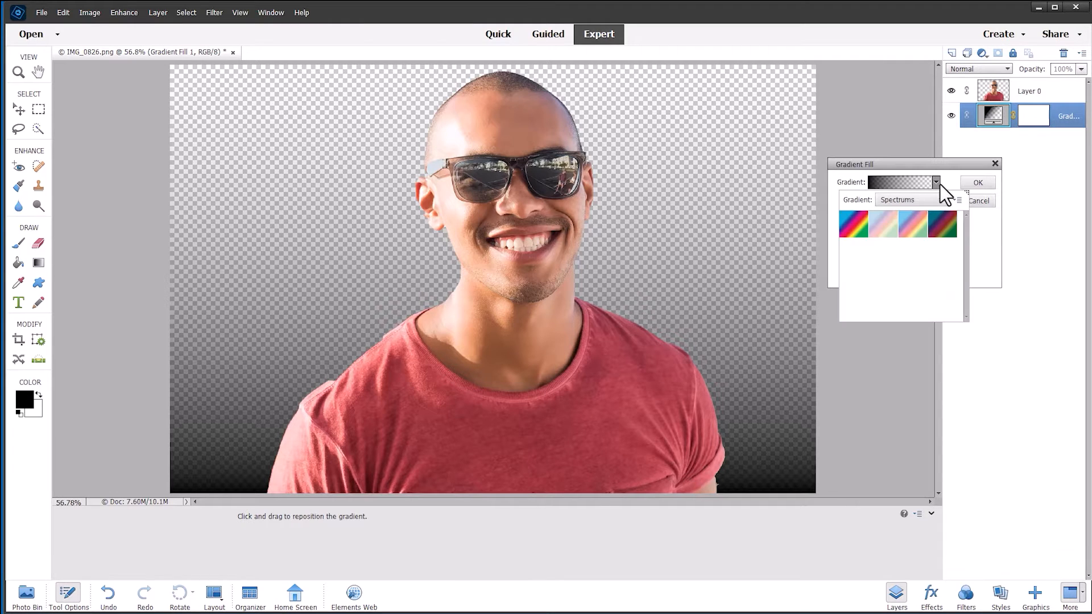
click(852, 226)
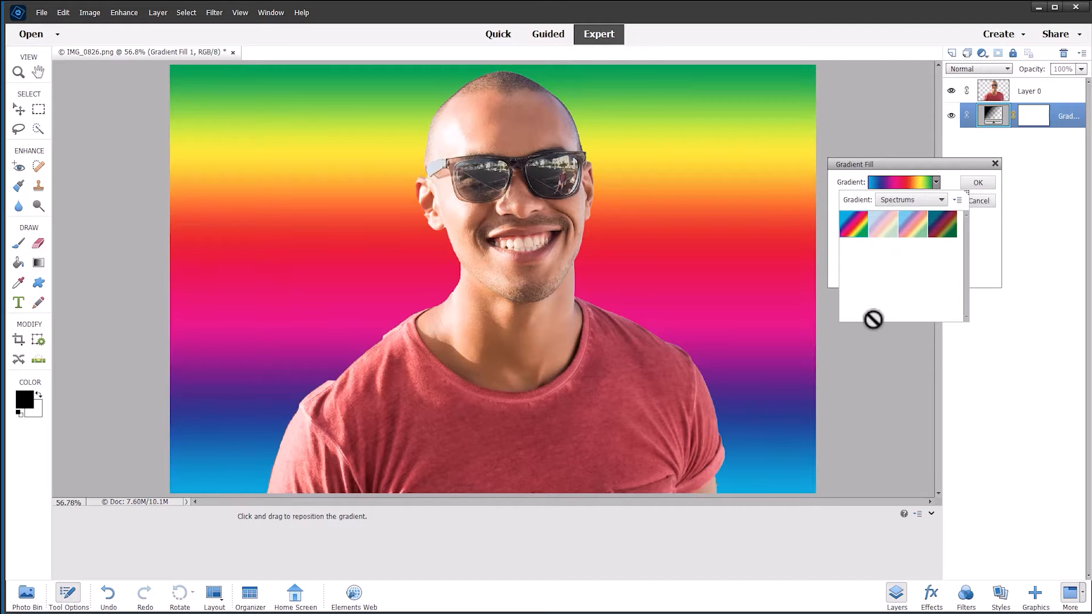
click(944, 230)
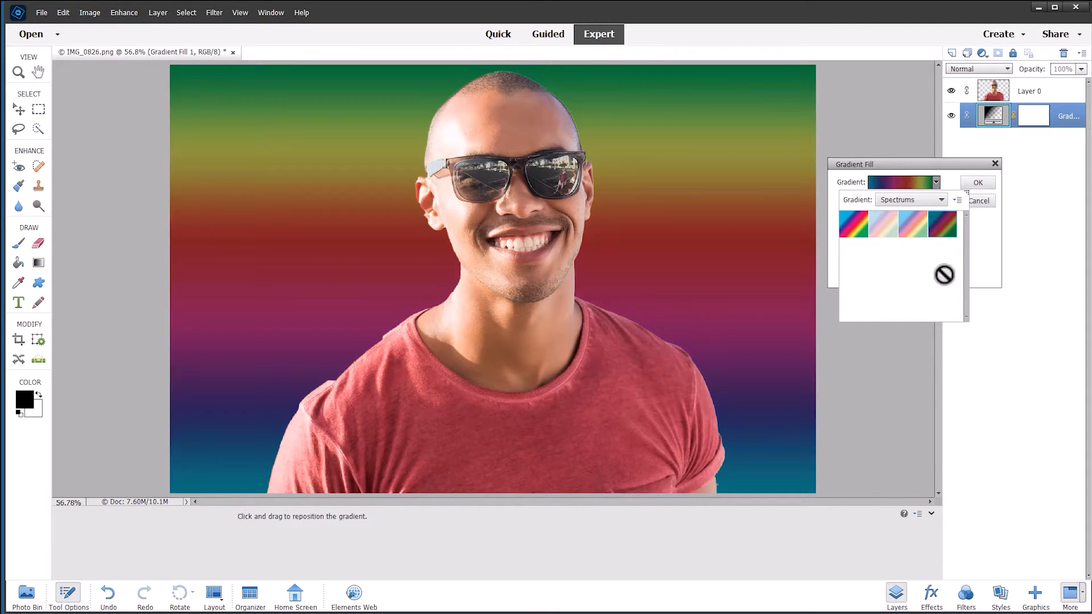
Try several gradients from the Default set and choose the purple, green and orange one for the background
click(940, 200)
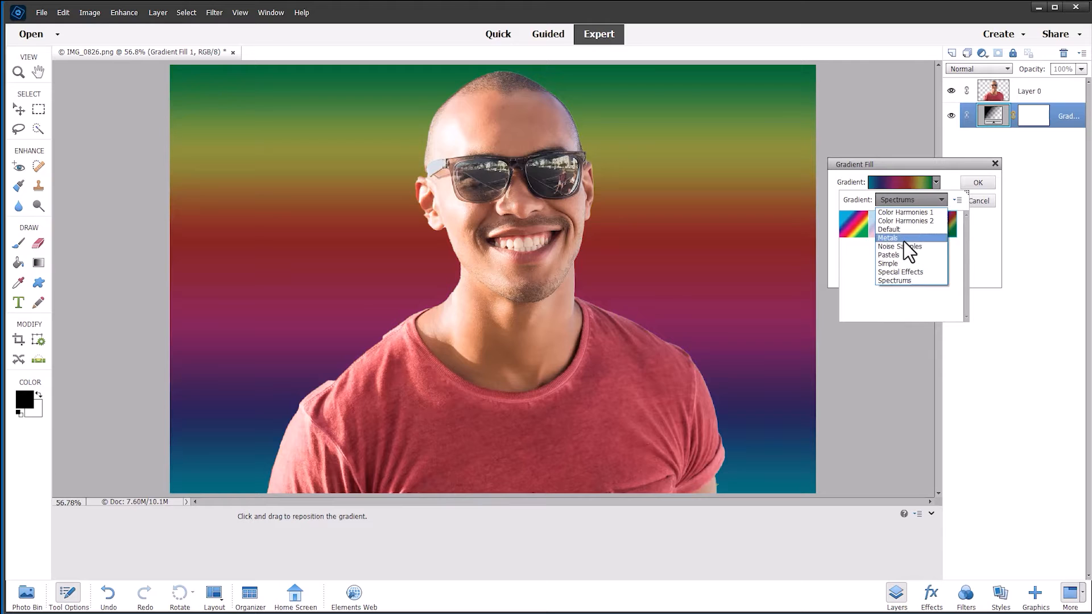
click(904, 229)
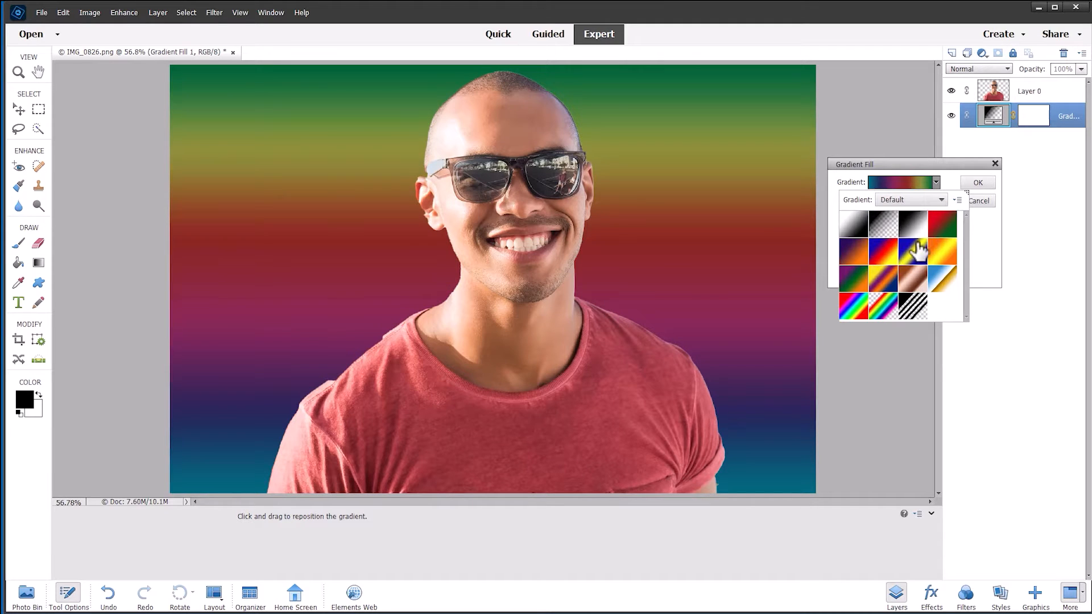
click(855, 255)
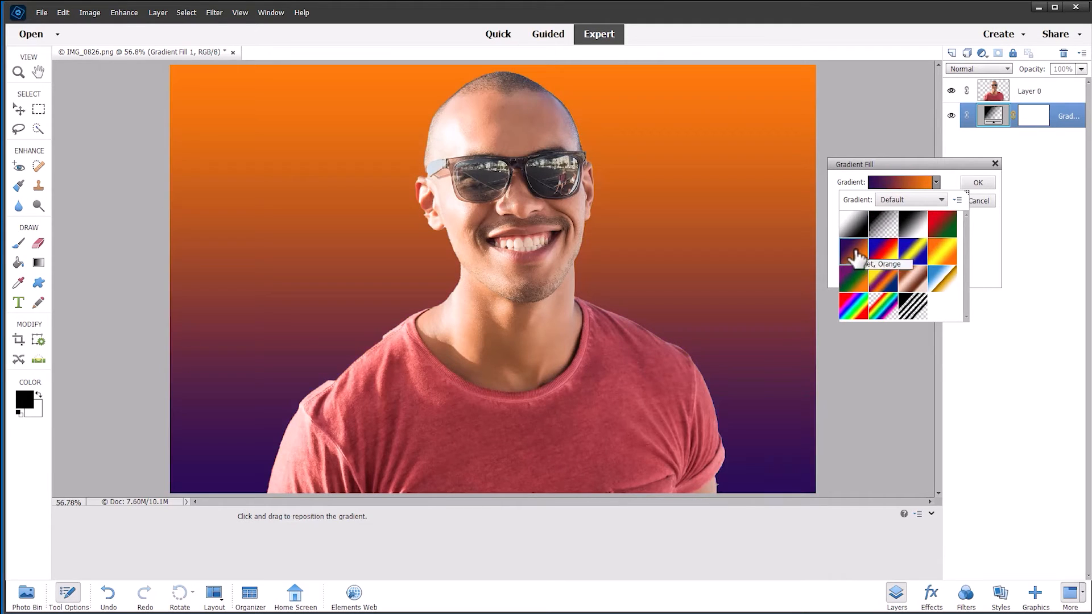
click(941, 253)
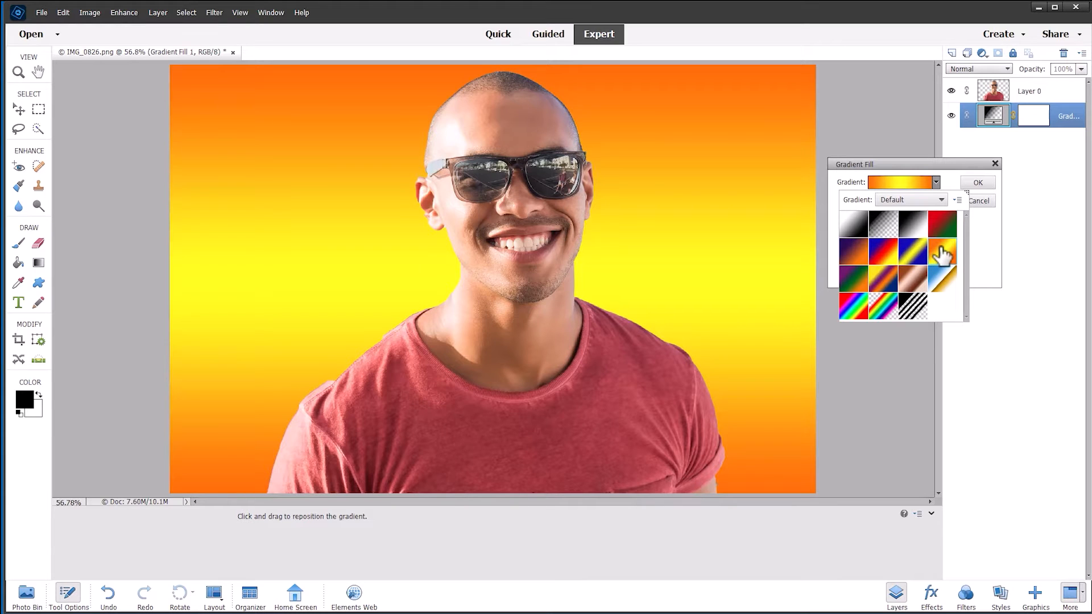
click(905, 256)
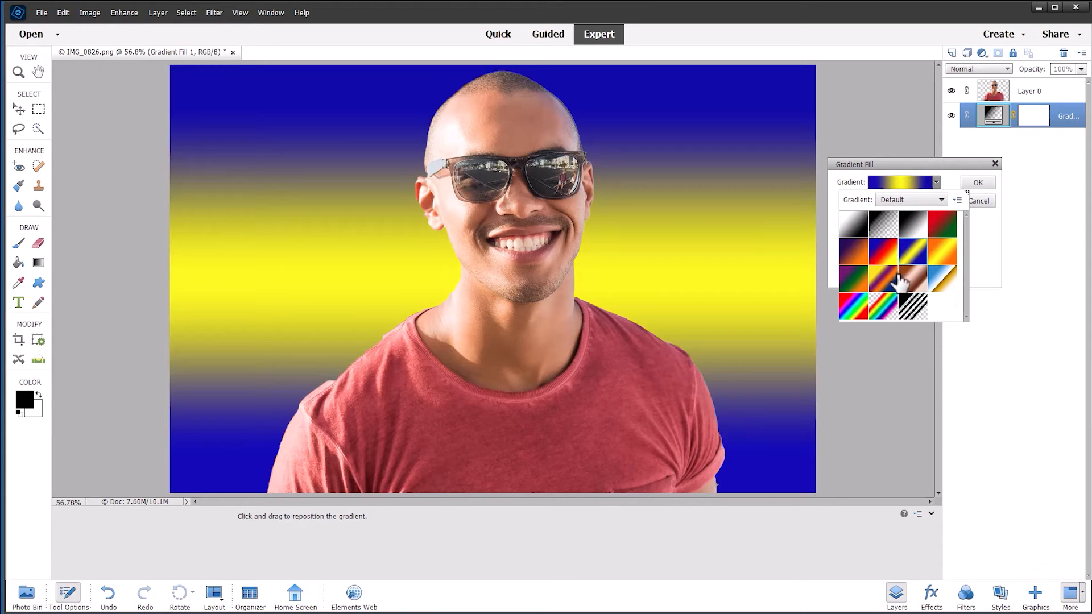
click(897, 279)
click(865, 279)
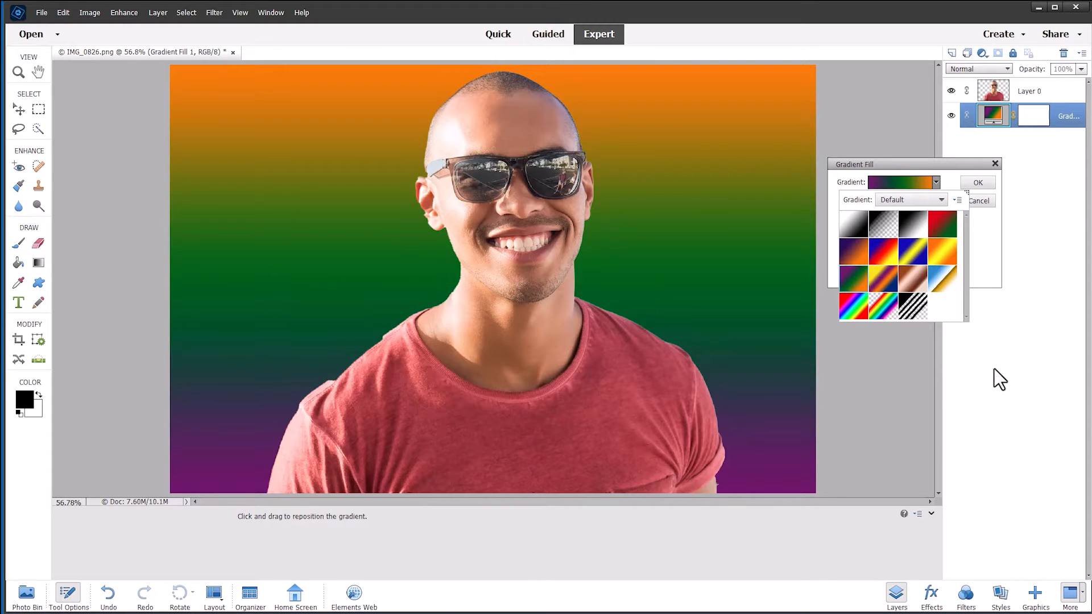
click(901, 390)
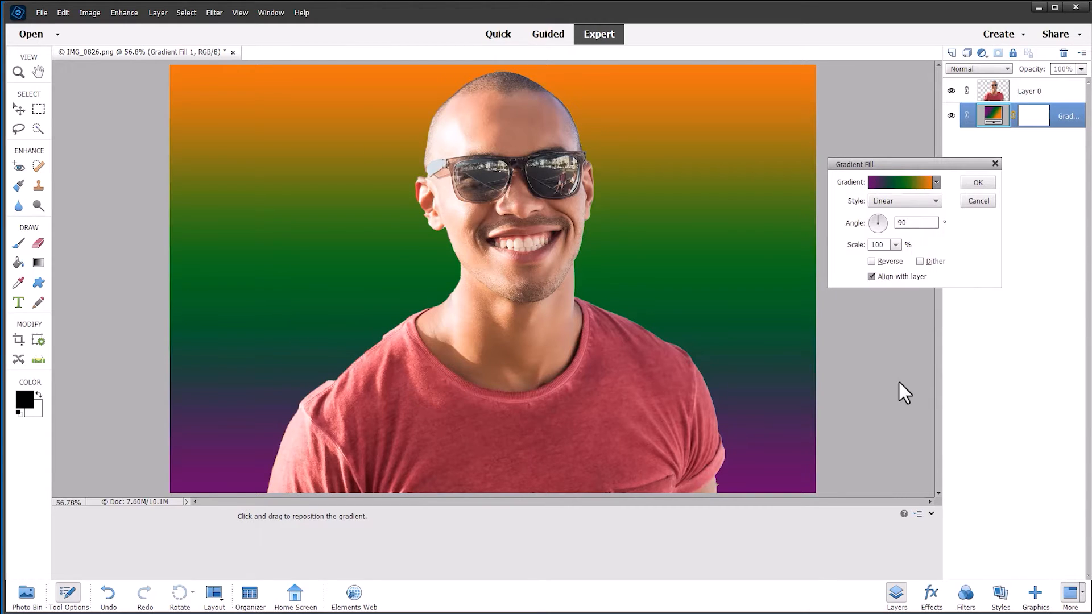
Rotate the gradient's angle freely, reset it to 90°, and apply the gradient fill
click(879, 217)
drag(880, 217, 873, 224)
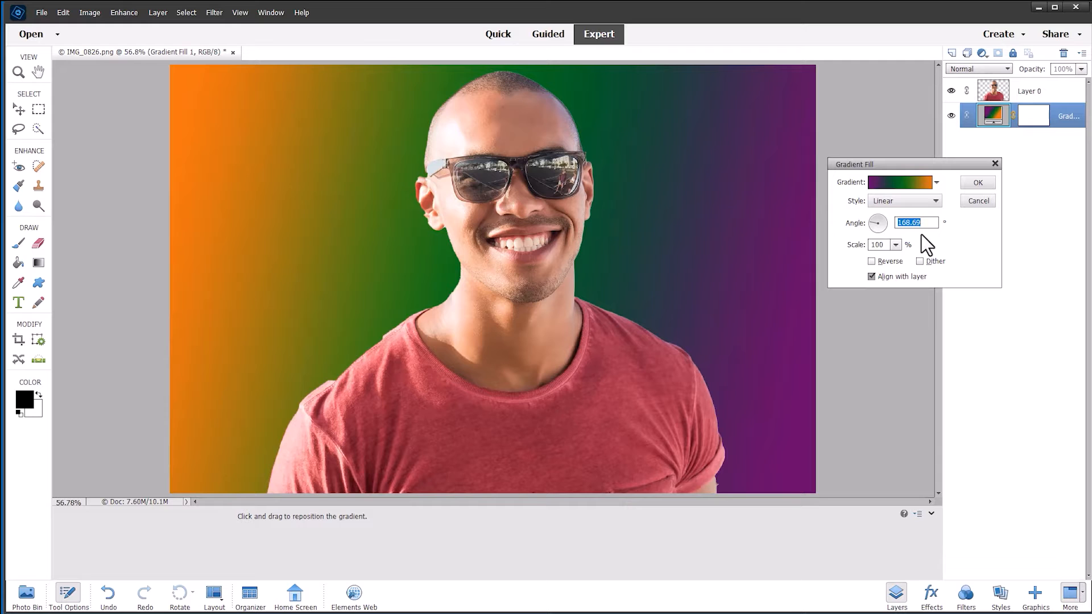
text(90)
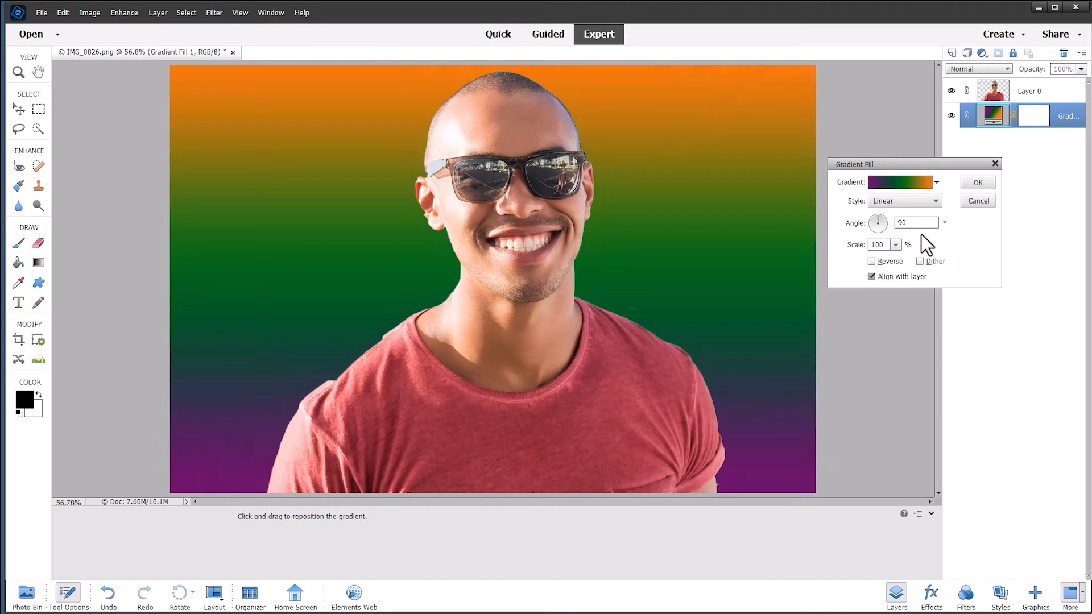
key(Return)
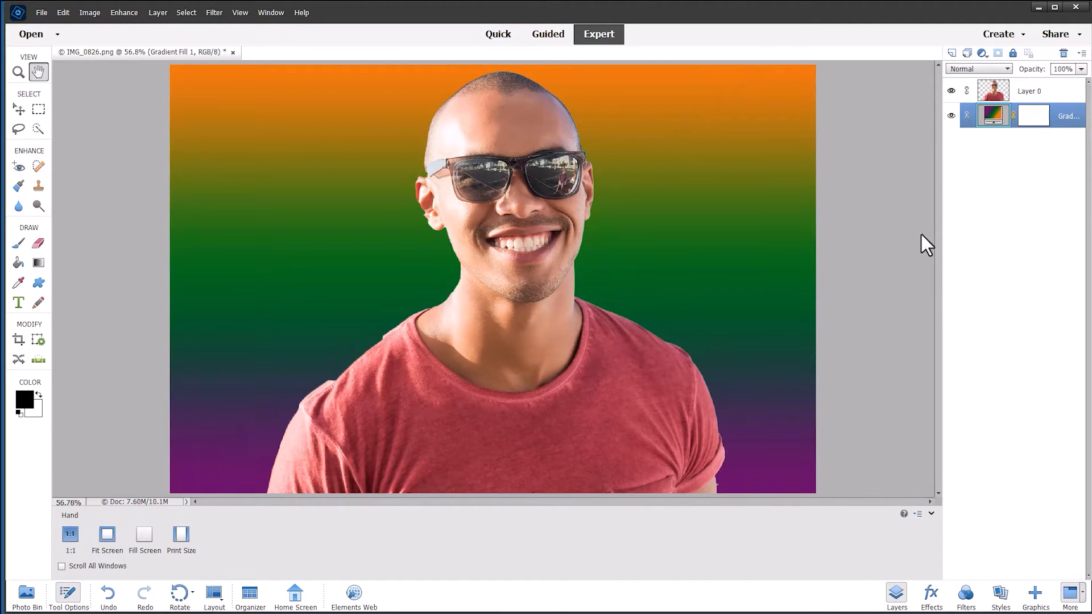
Reopen the gradient fill settings, try the Radial, Angle, Reflected and Diamond styles, and return to Linear
double_click(993, 114)
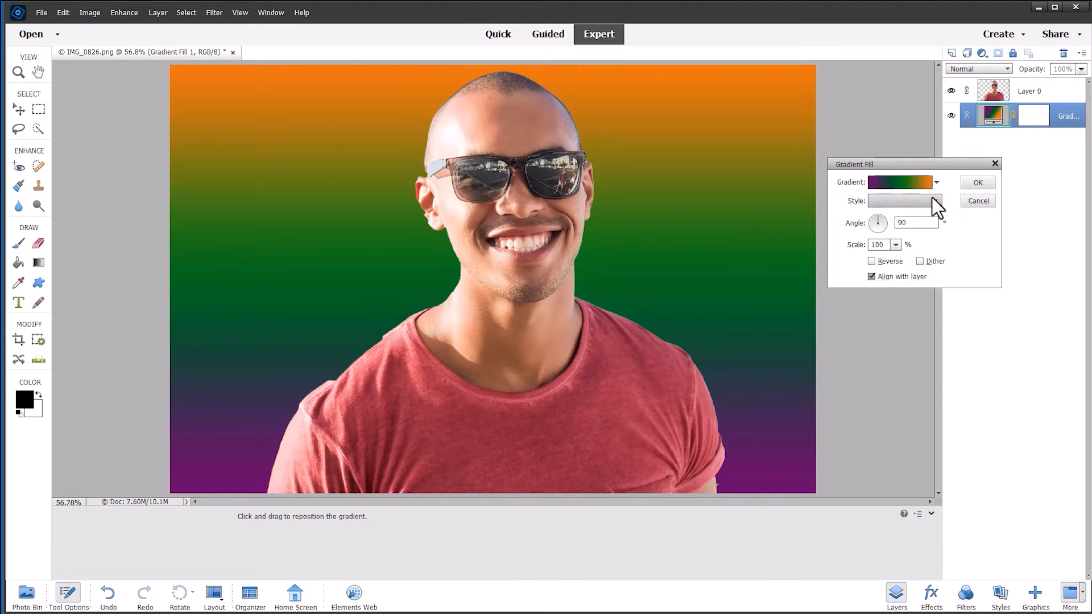
click(931, 197)
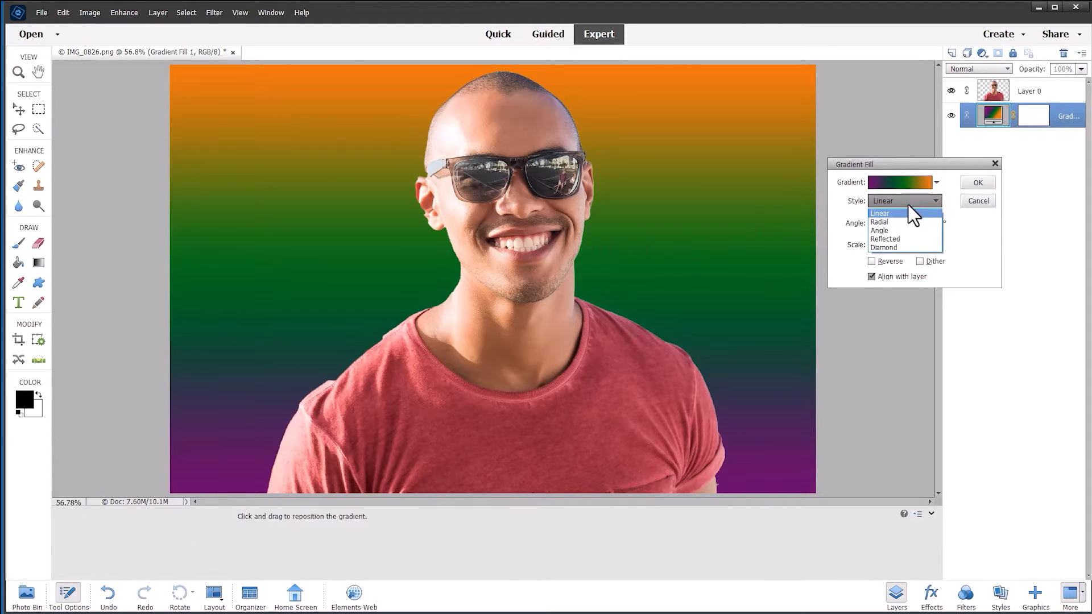
click(881, 222)
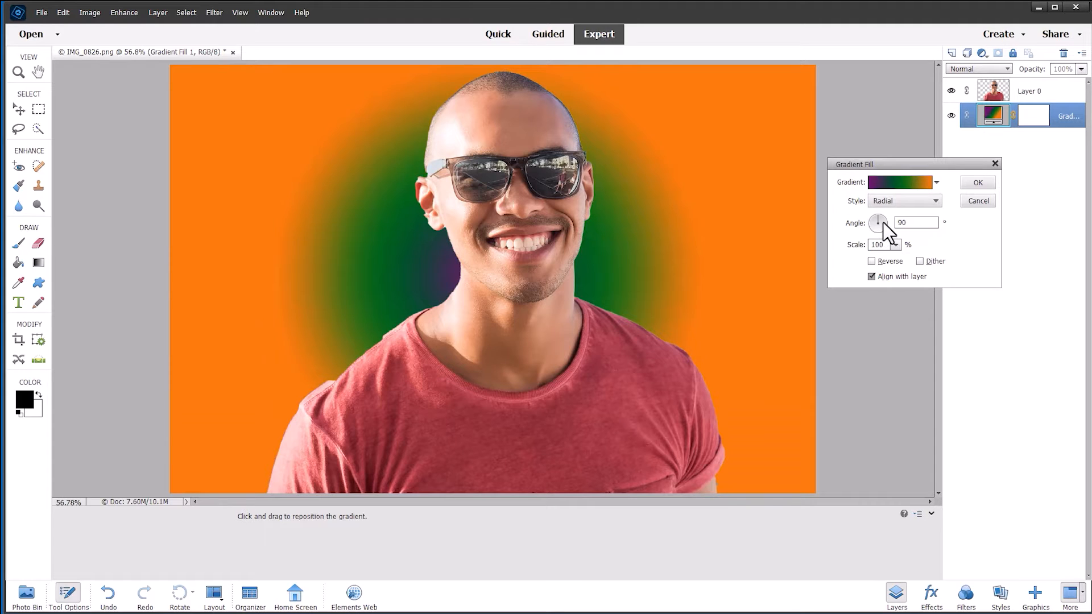
click(935, 201)
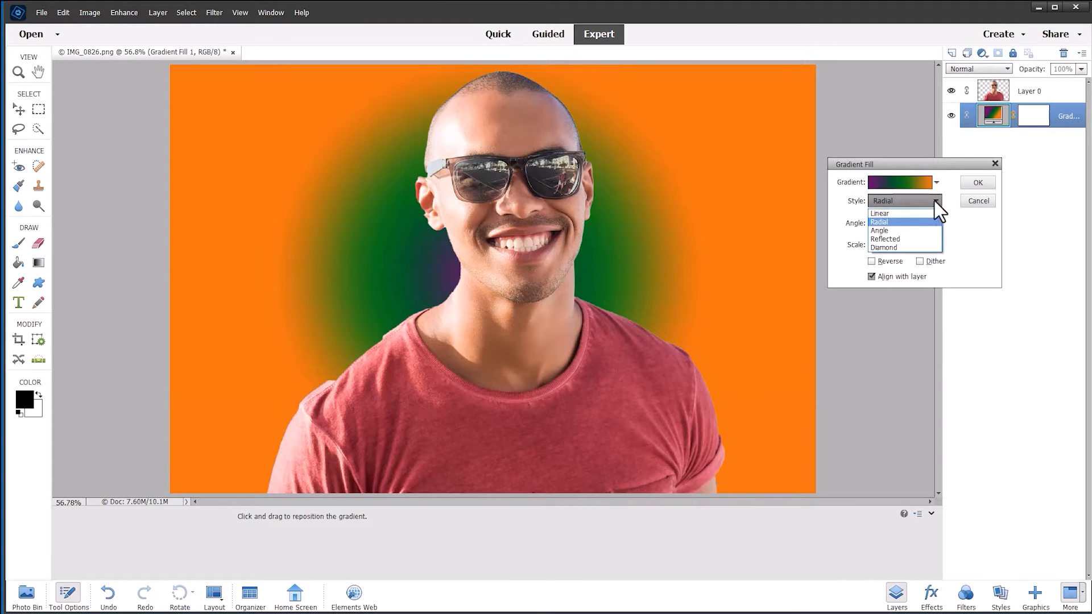
click(885, 229)
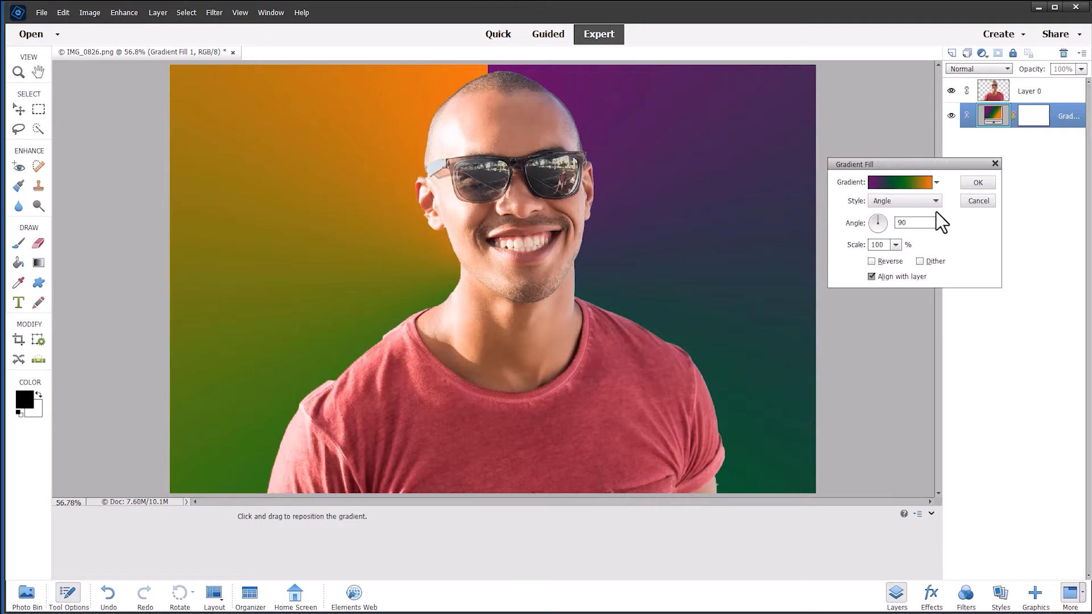
click(936, 201)
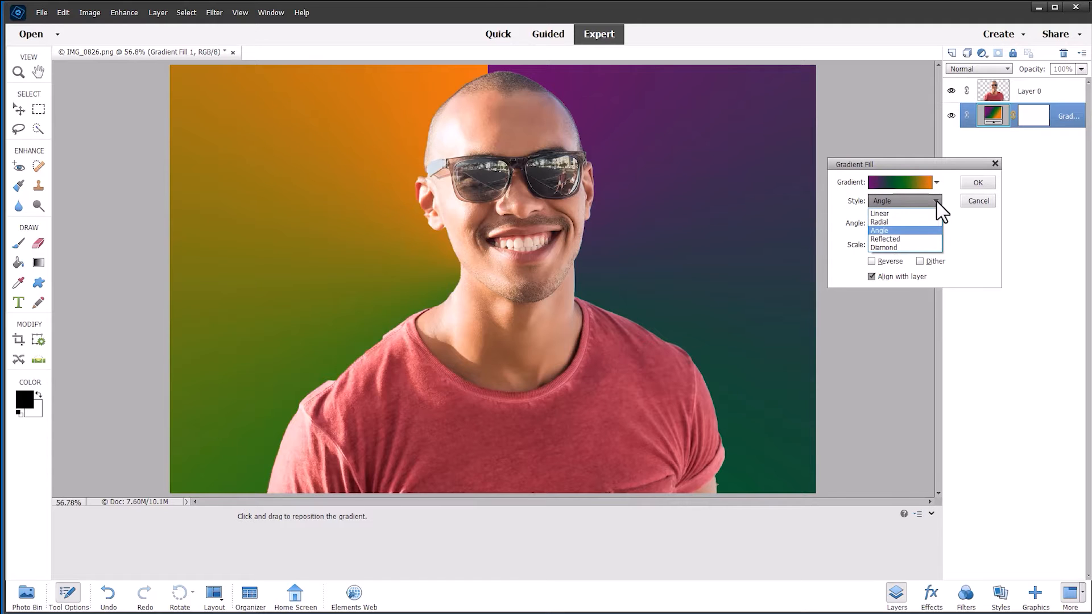
click(896, 239)
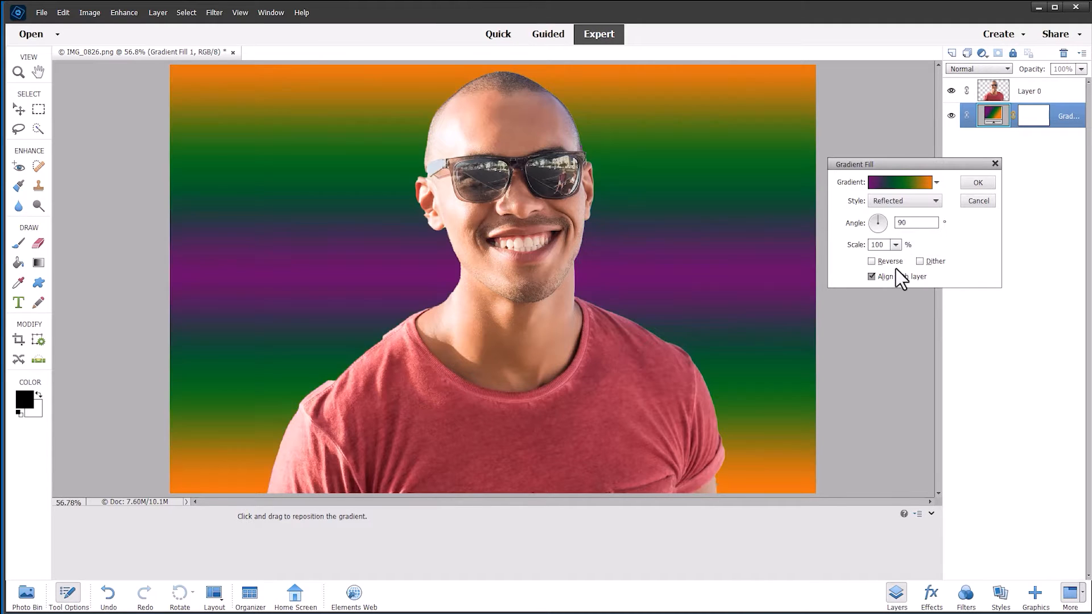
click(936, 202)
click(900, 248)
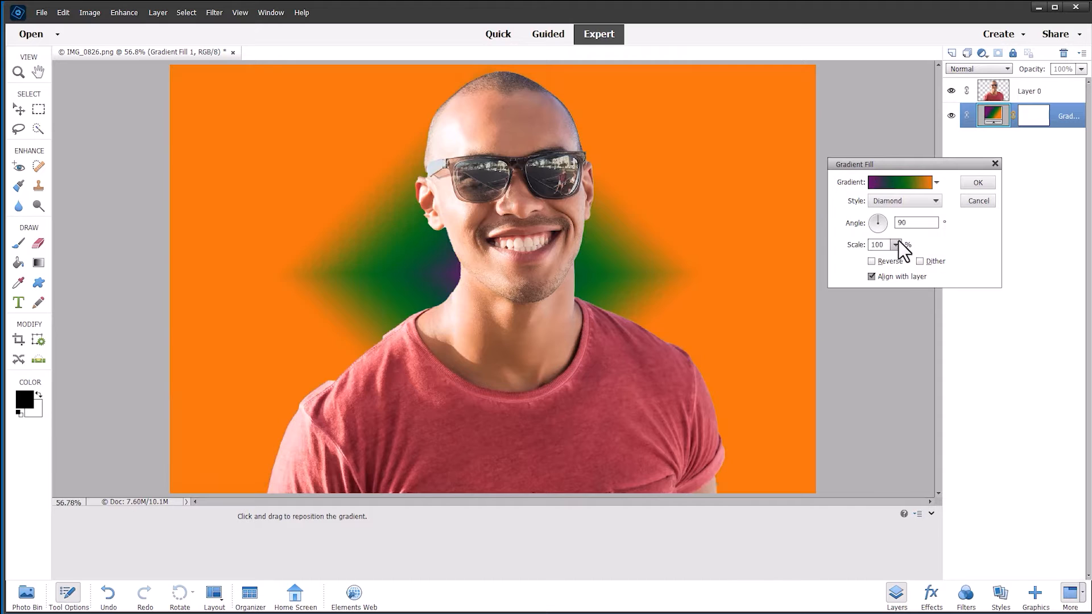
click(932, 200)
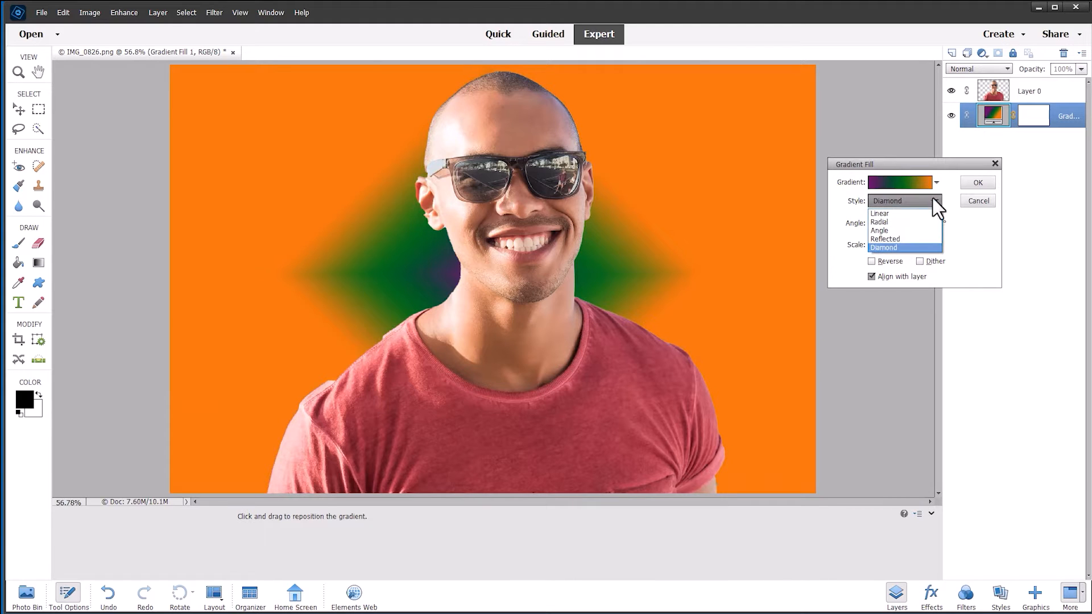
click(890, 212)
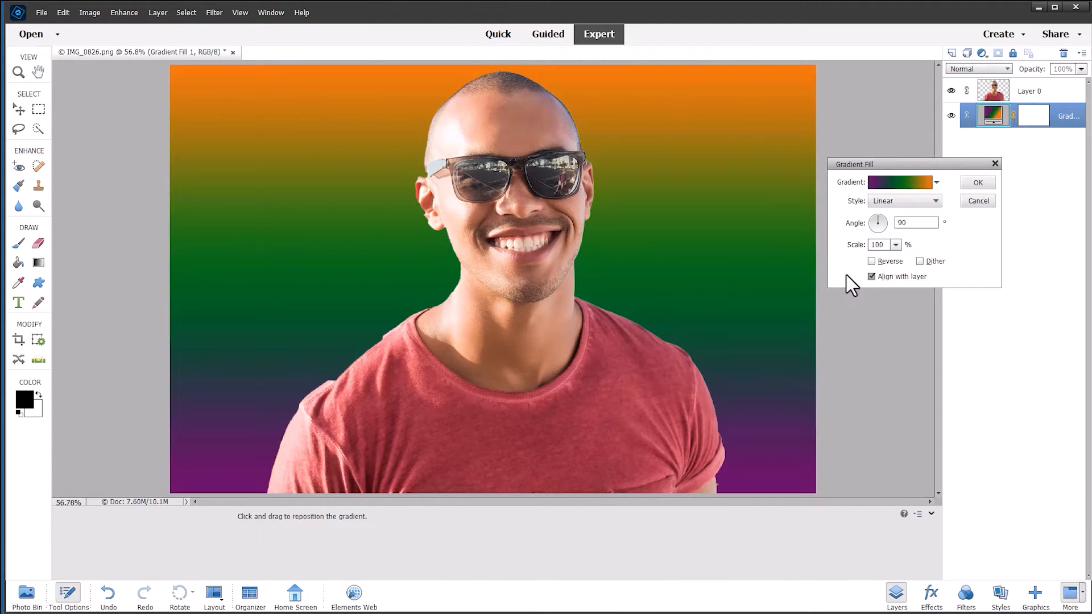
Try the bright rainbow gradient from the Spectrums set on the background fill
click(936, 183)
click(940, 199)
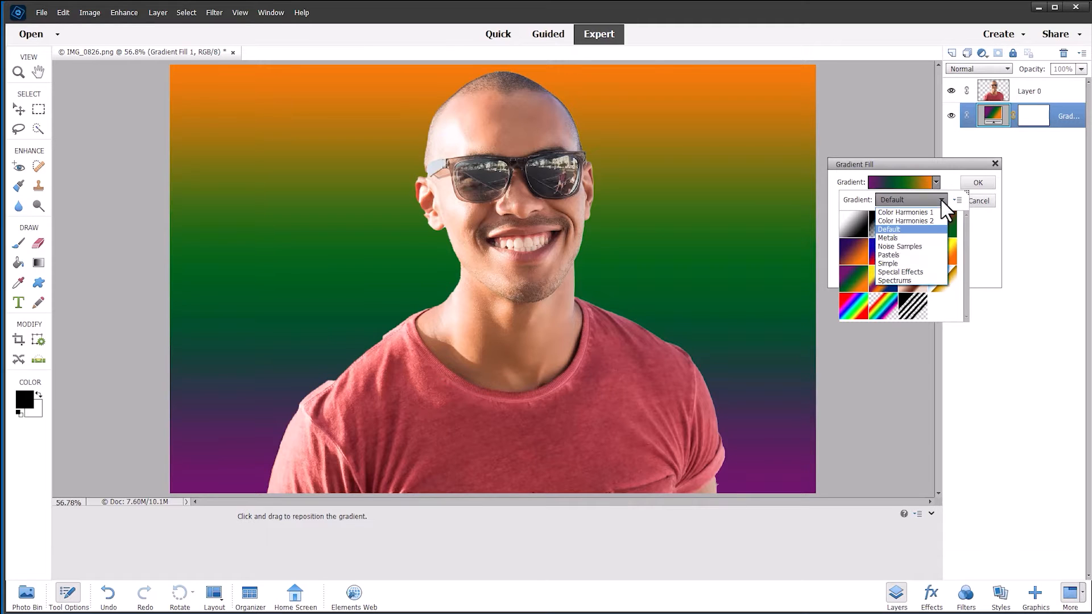
click(887, 279)
click(854, 227)
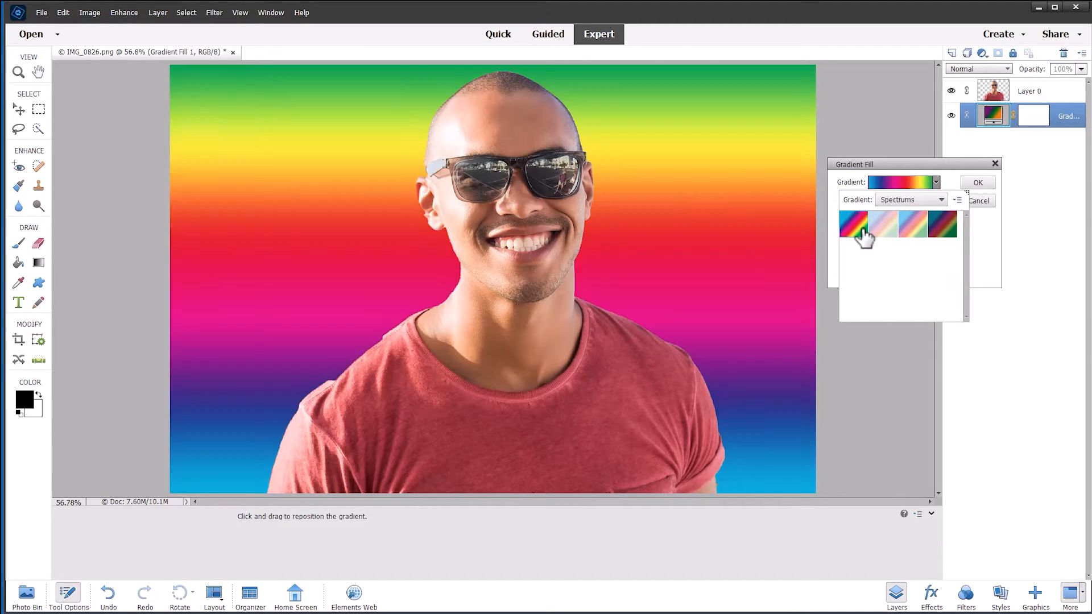
Change the background fill to the green-to-black gradient from the Special Effects set
click(940, 199)
click(908, 273)
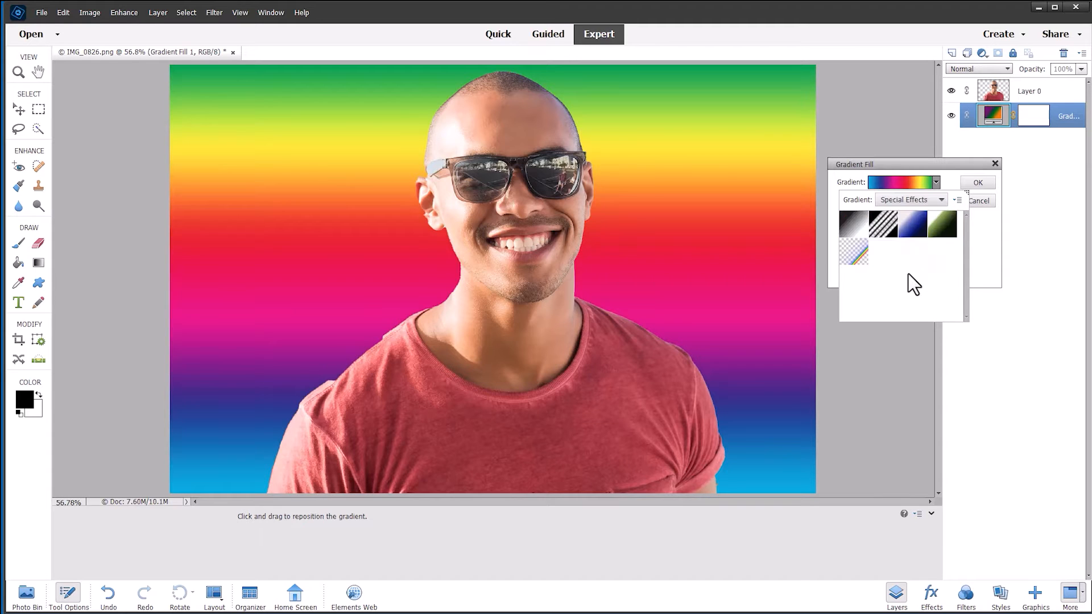
click(947, 231)
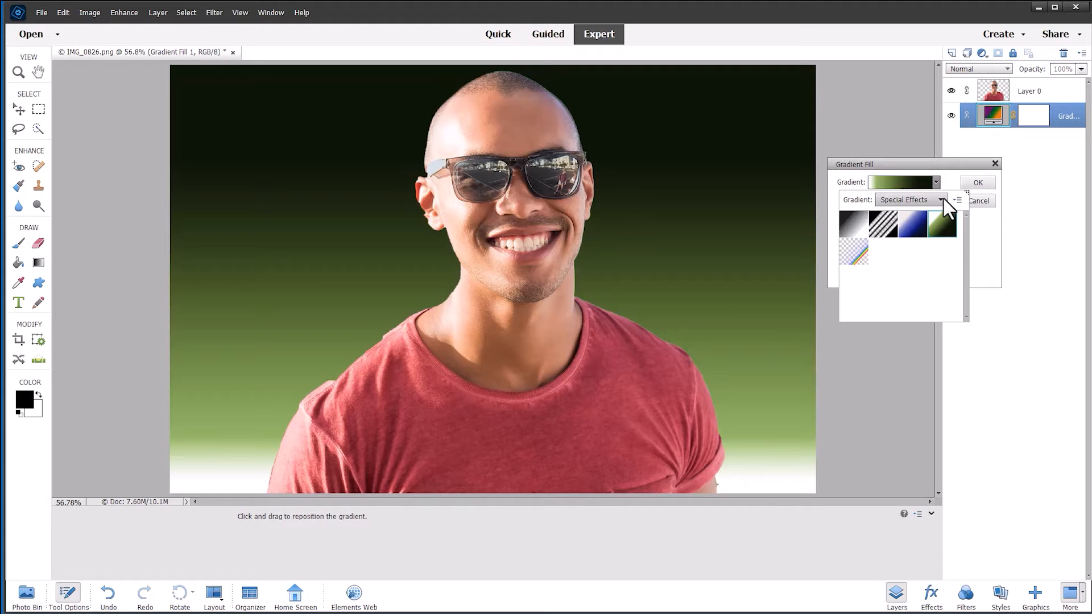
Try the white-to-green gradient from the Simple set and the yellow-to-blue gradient from the Pastels set on the background fill
click(940, 199)
click(894, 264)
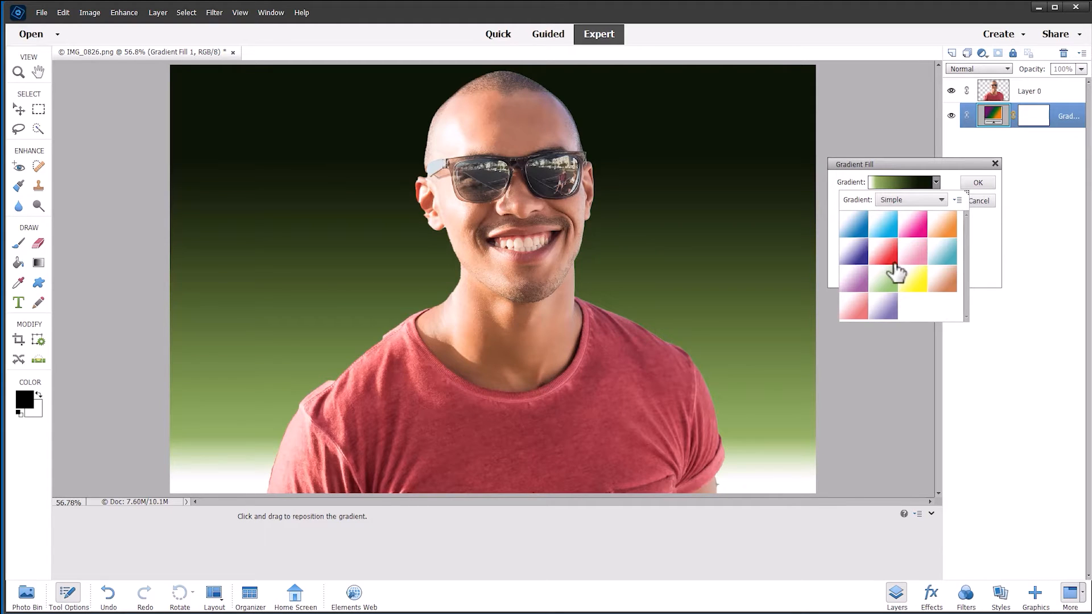
click(894, 280)
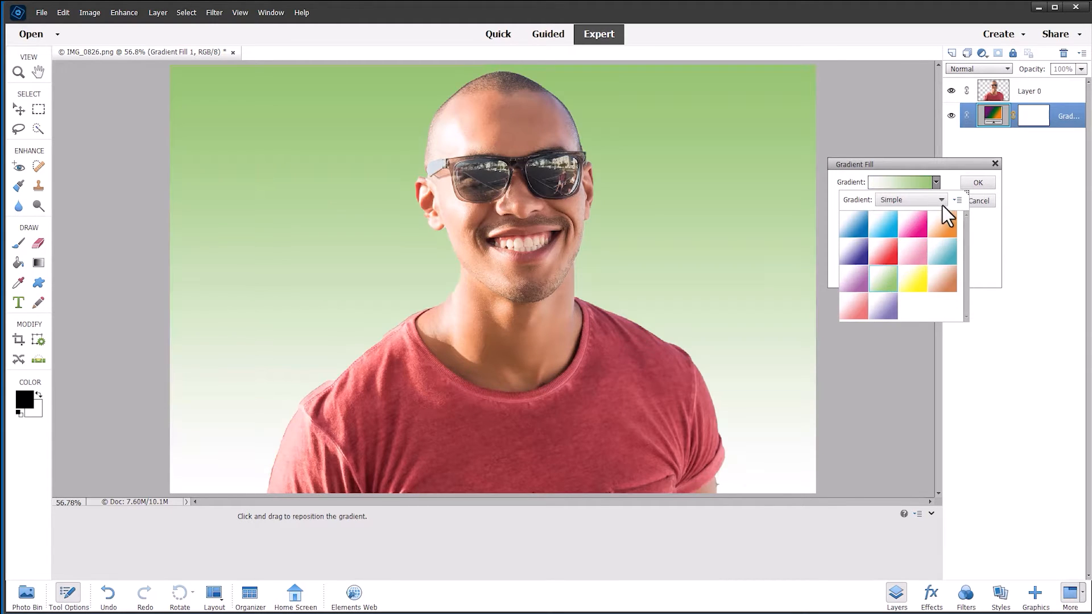
click(941, 200)
click(898, 255)
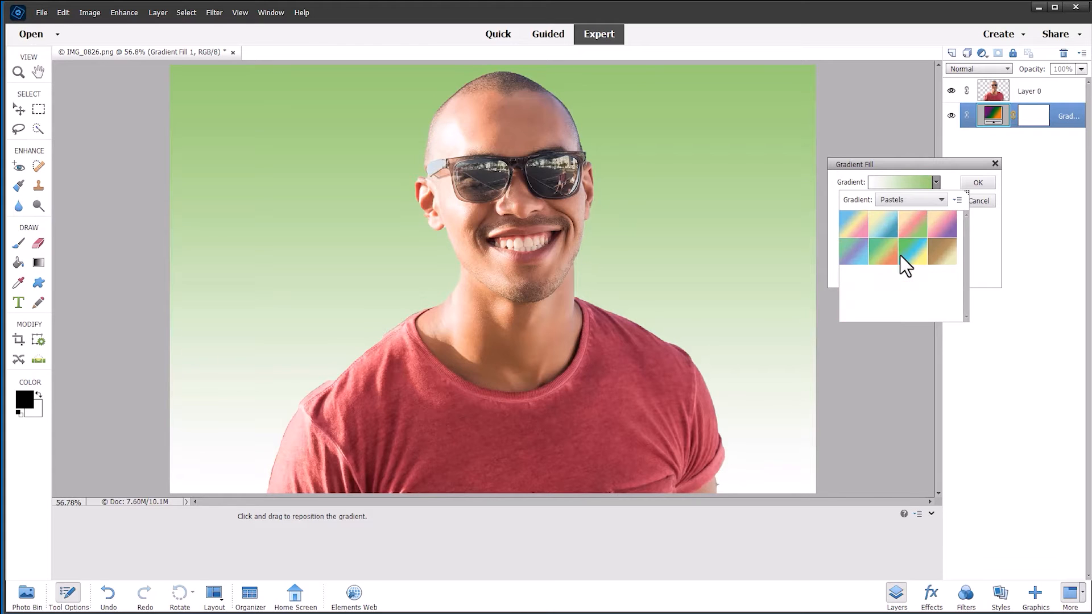
click(878, 231)
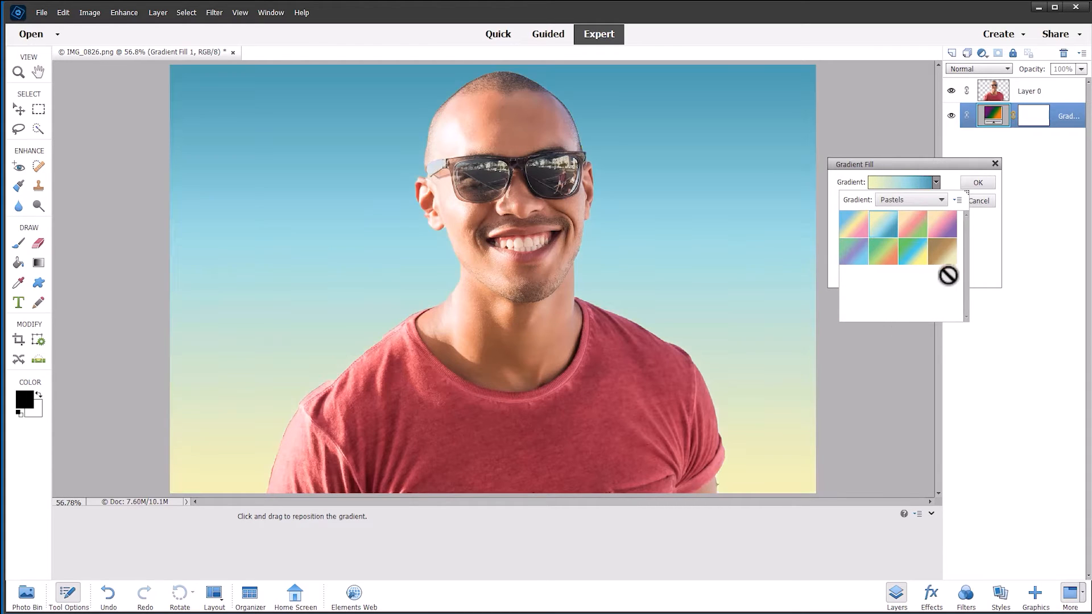
Try the yellow-to-pink gradient from Noise Samples and the silver gradient from Metals on the background fill
click(942, 200)
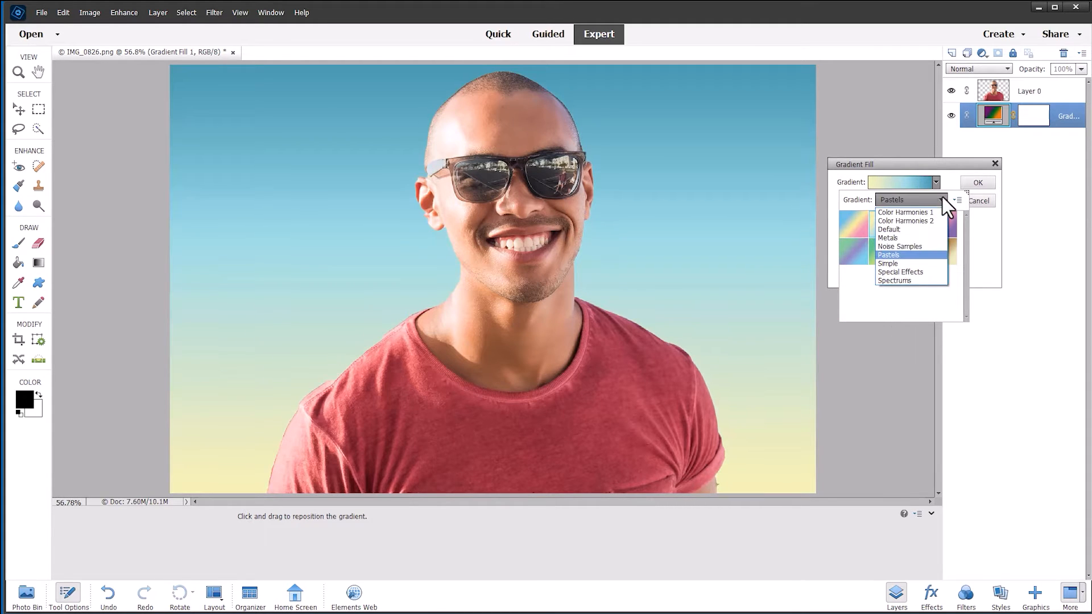
click(906, 248)
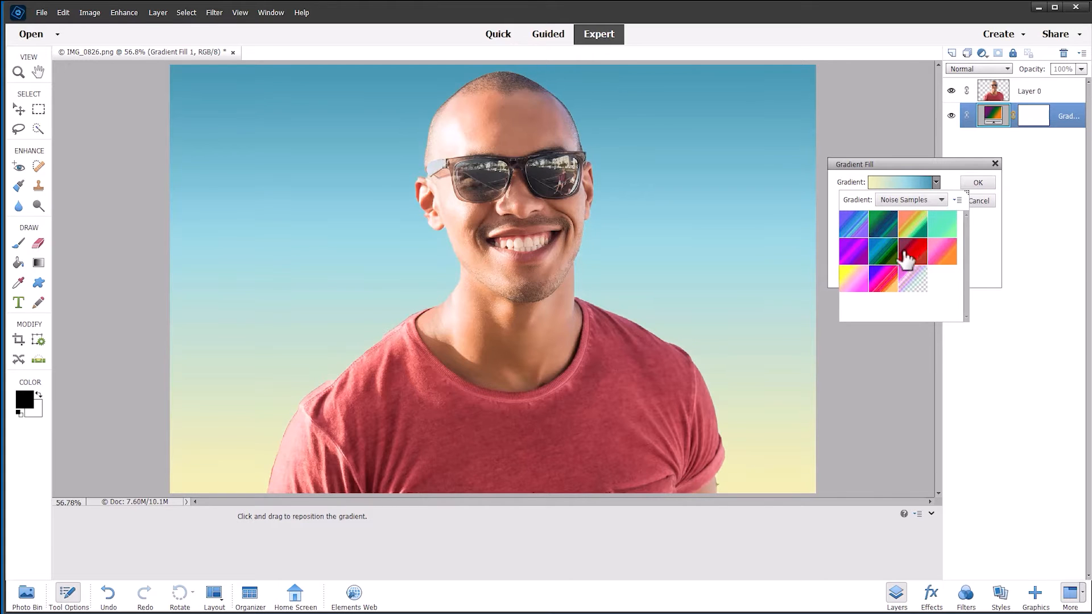
click(851, 281)
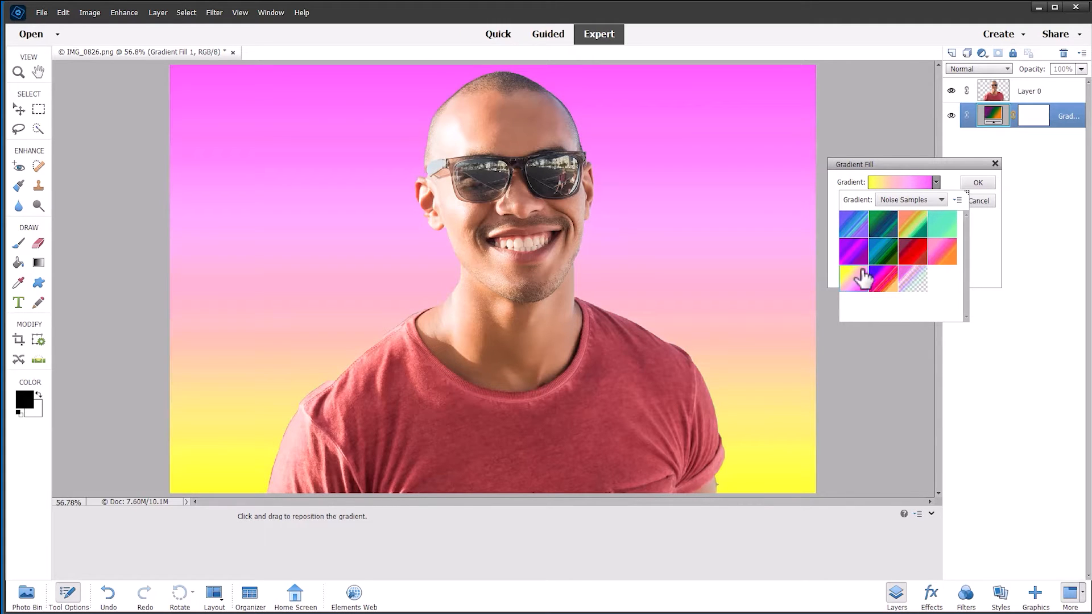
click(938, 199)
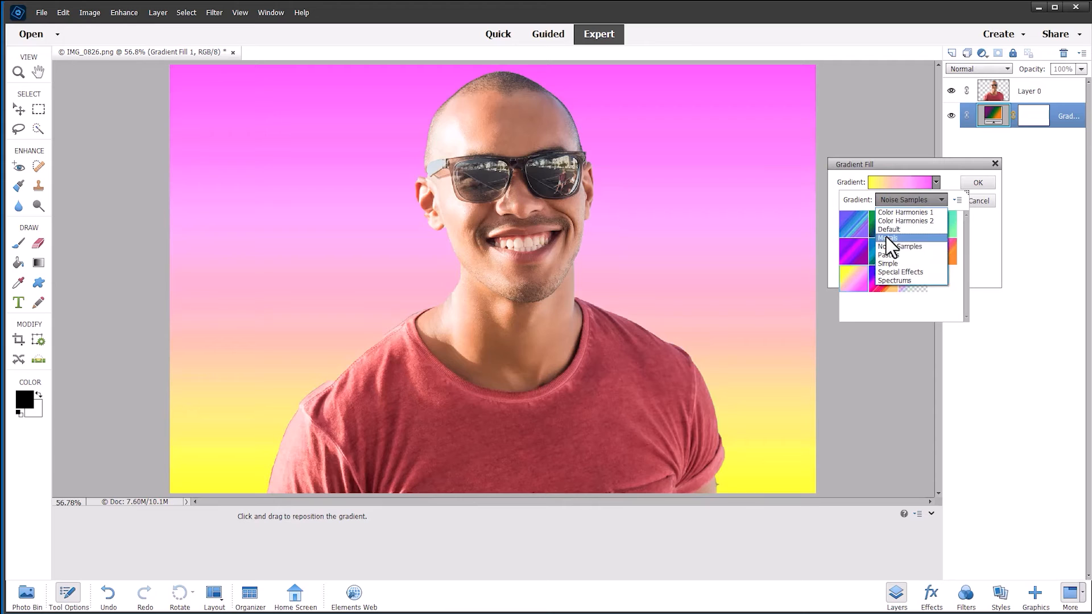
click(888, 237)
click(914, 230)
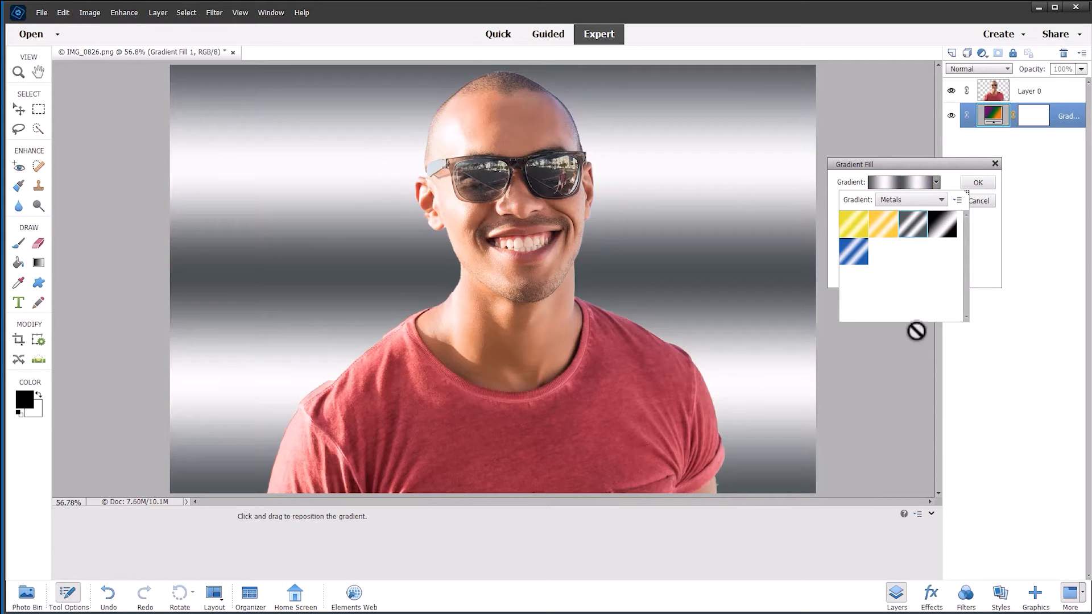
Try the red, dark purple and lime green gradient from the Color Harmonies 1 set
click(941, 199)
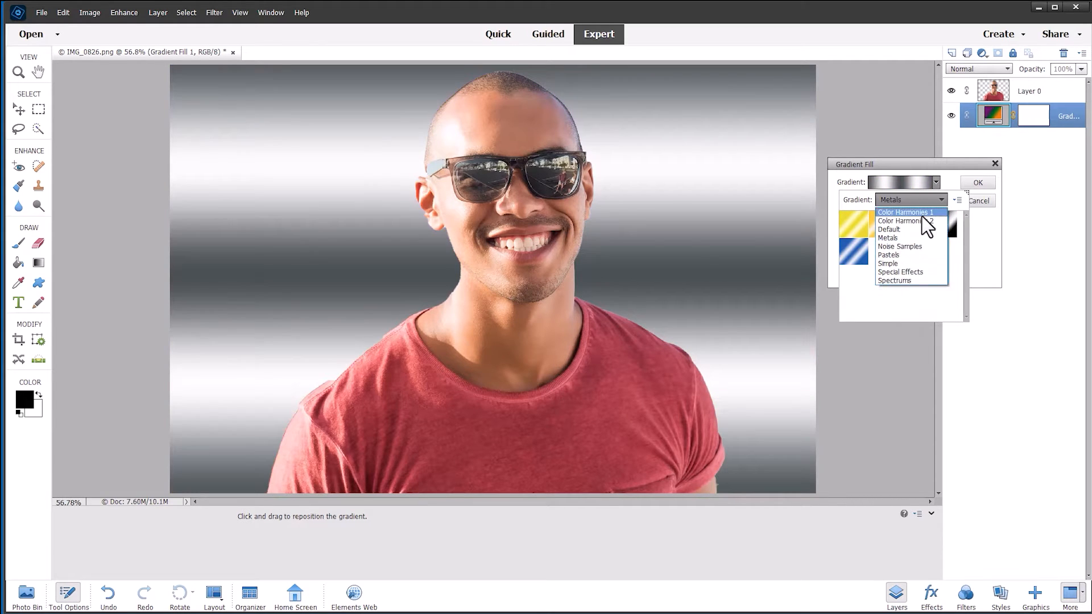
click(916, 214)
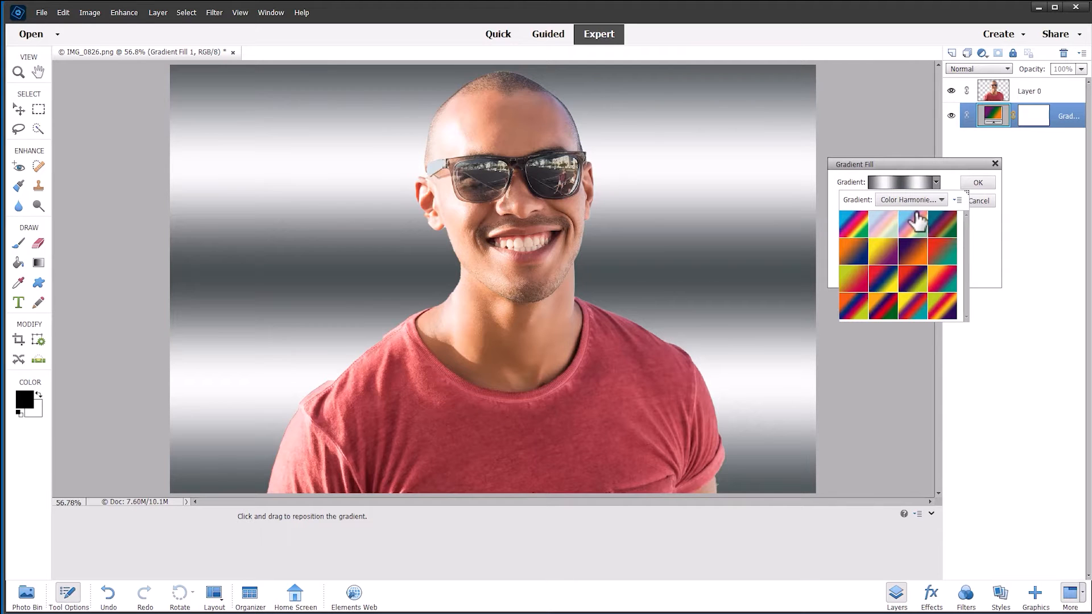
click(917, 279)
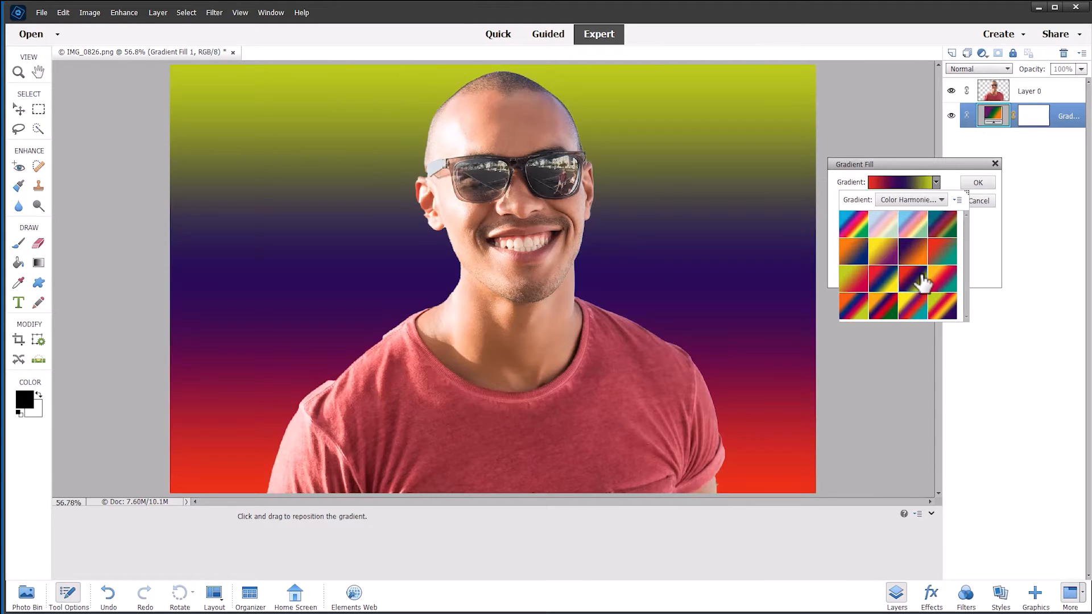
Apply the purple, blue, green and orange gradient from the Color Harmonies 2 set to the background fill layer
click(941, 199)
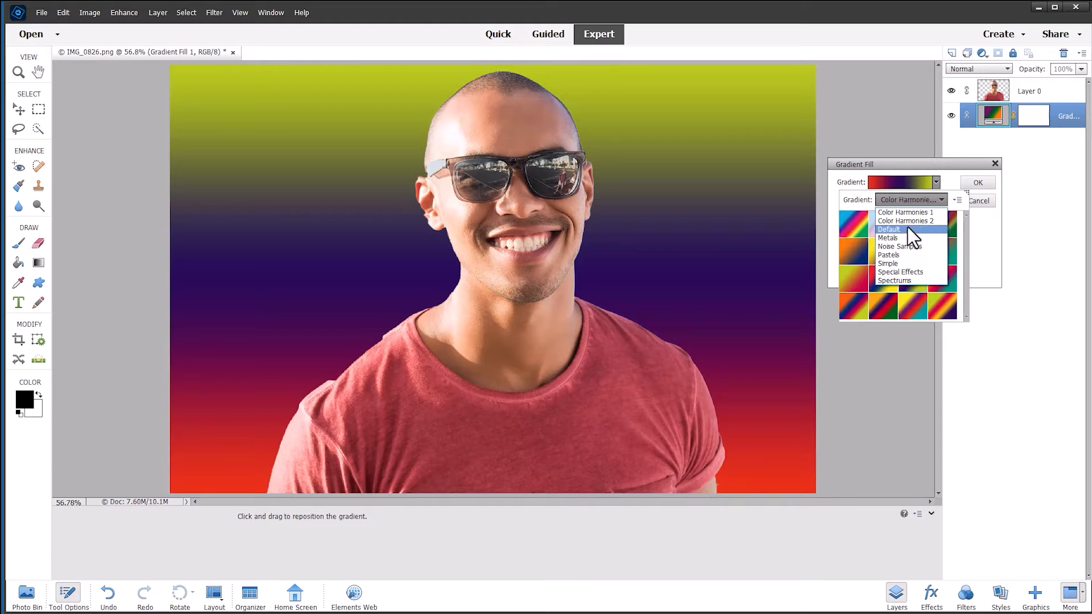
click(912, 222)
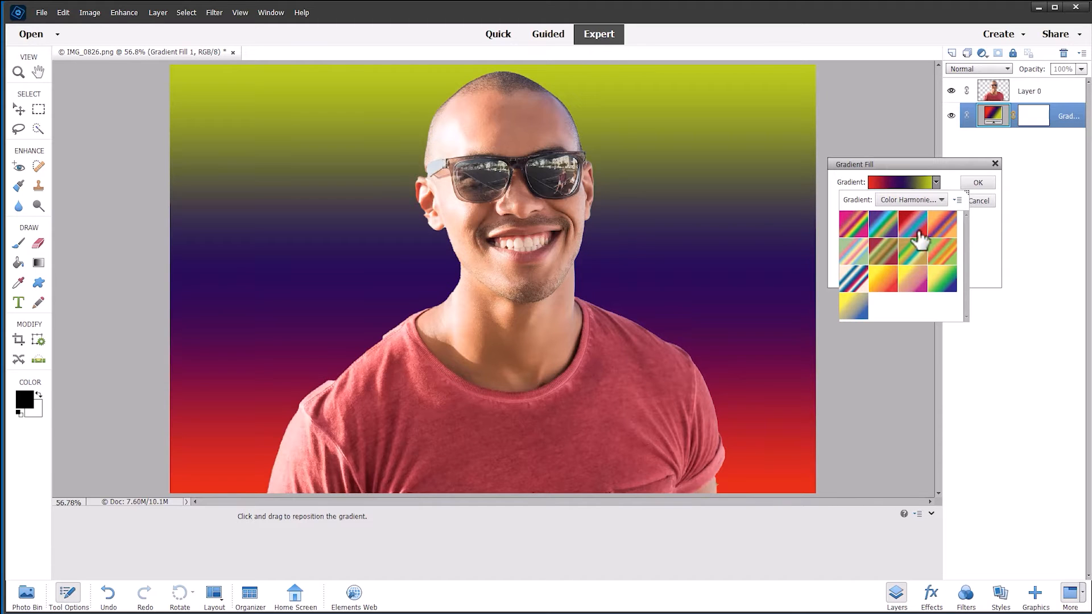
click(884, 228)
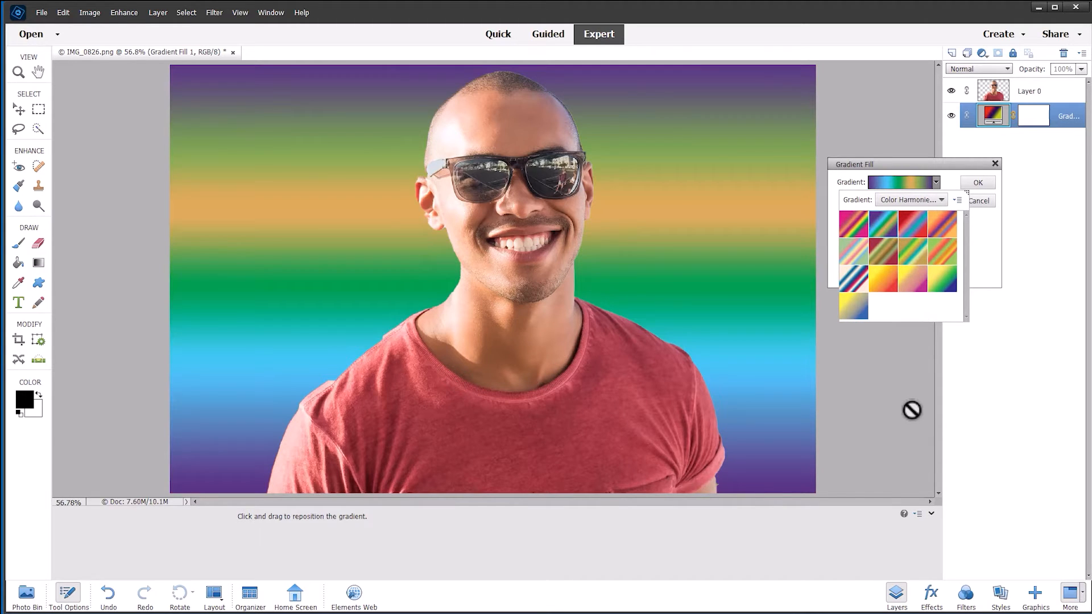
click(910, 413)
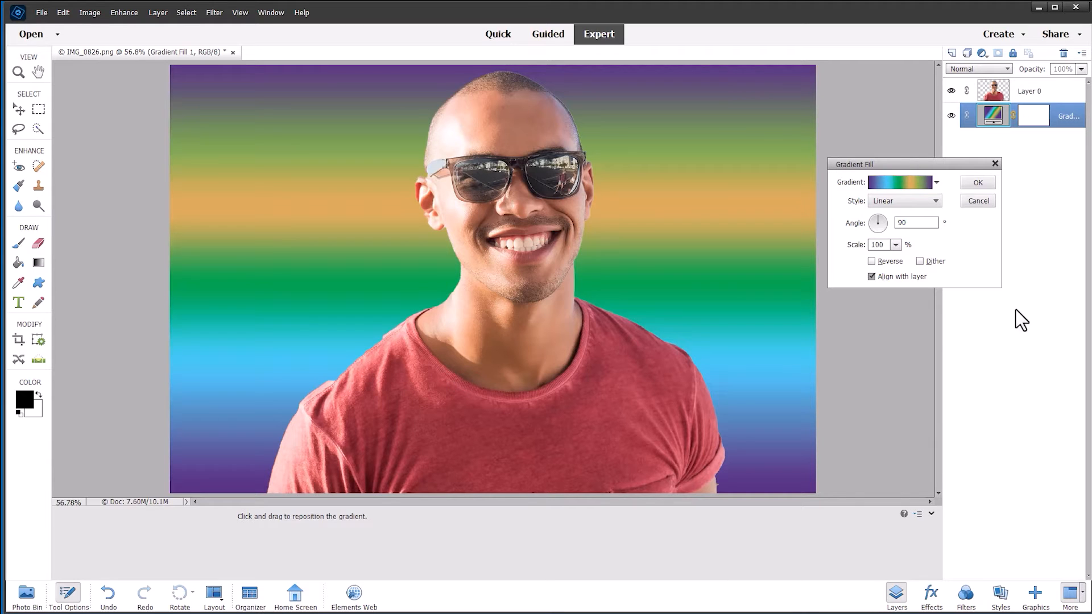
click(980, 181)
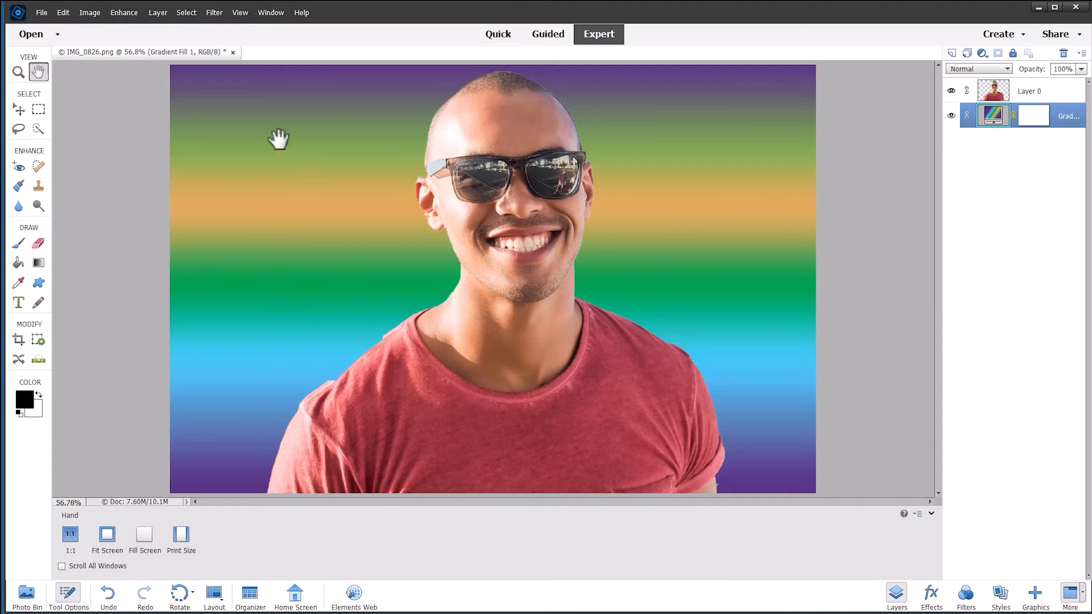
Add a pattern fill layer with the default name between the gradient fill and the man's layer
click(159, 15)
mouse_move(172, 98)
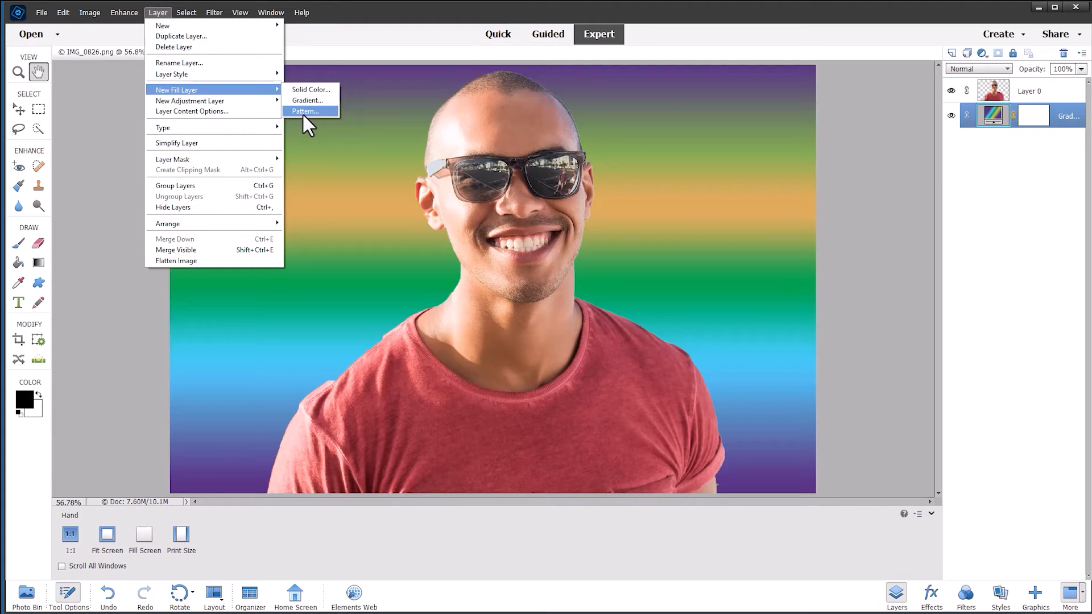
click(305, 111)
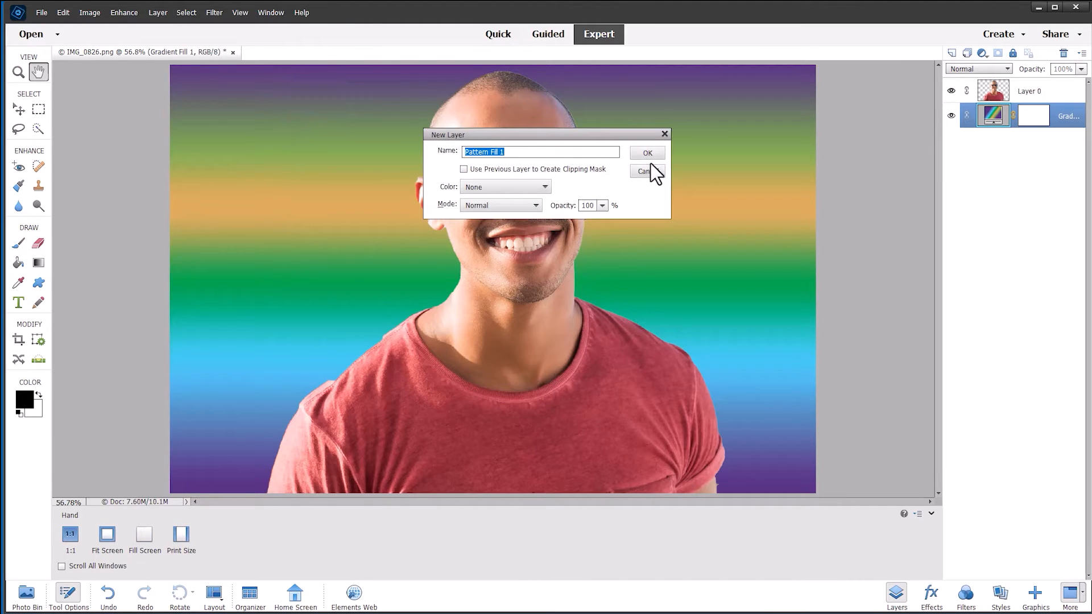
click(651, 163)
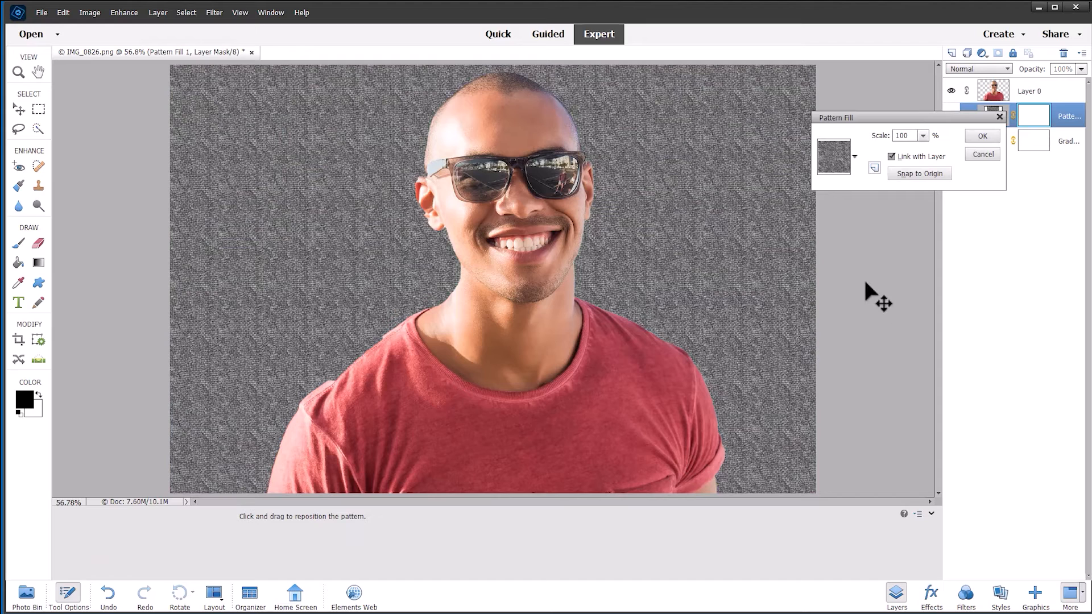
drag(923, 121, 924, 120)
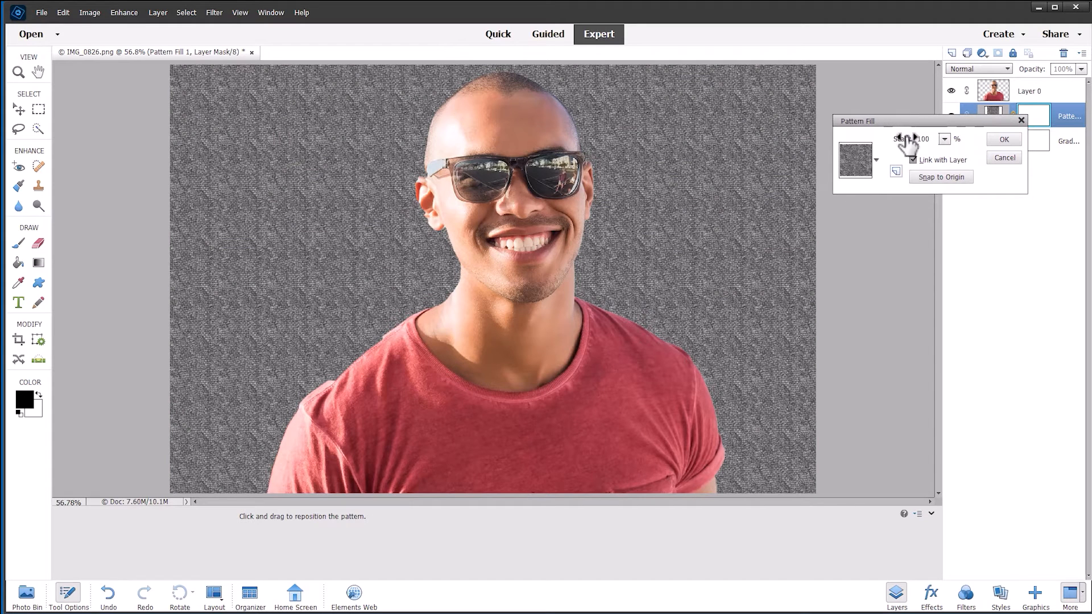
Try a gray woven texture from the Artist Surfaces set as the background pattern
click(879, 159)
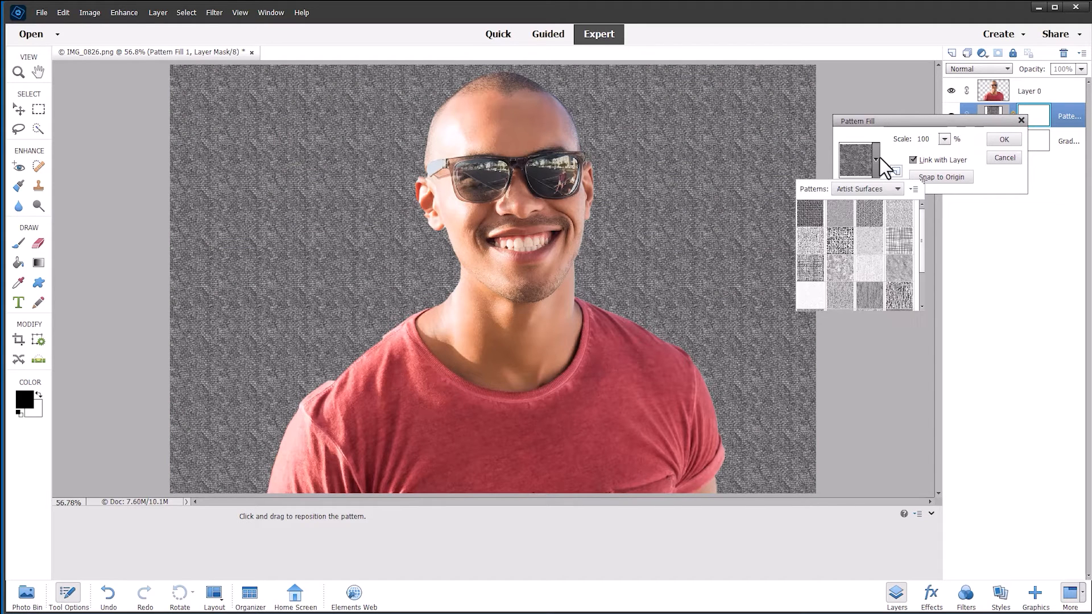
click(879, 211)
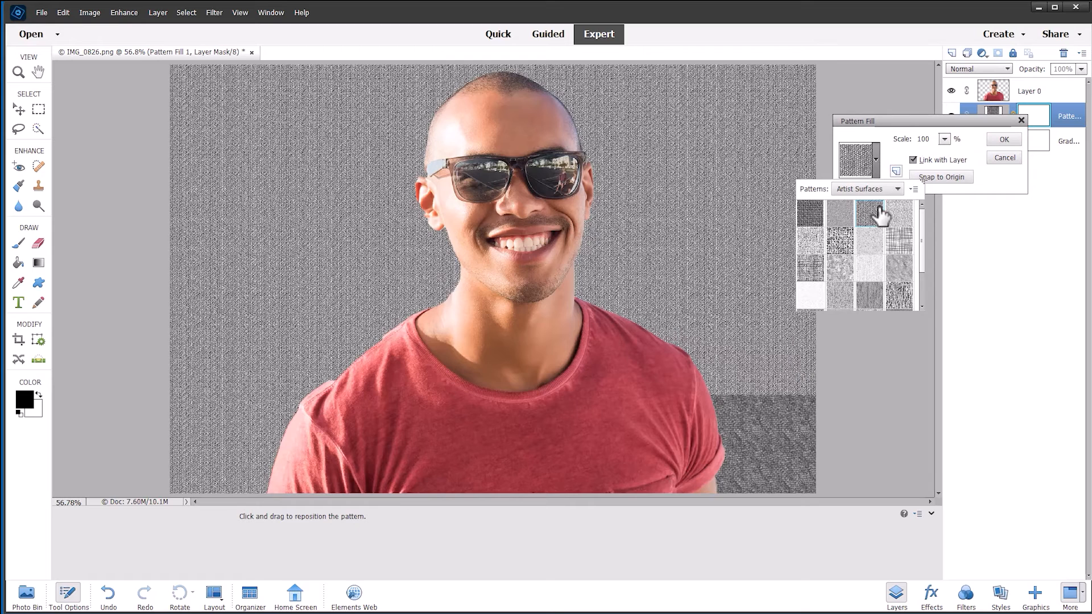
click(875, 155)
click(875, 155)
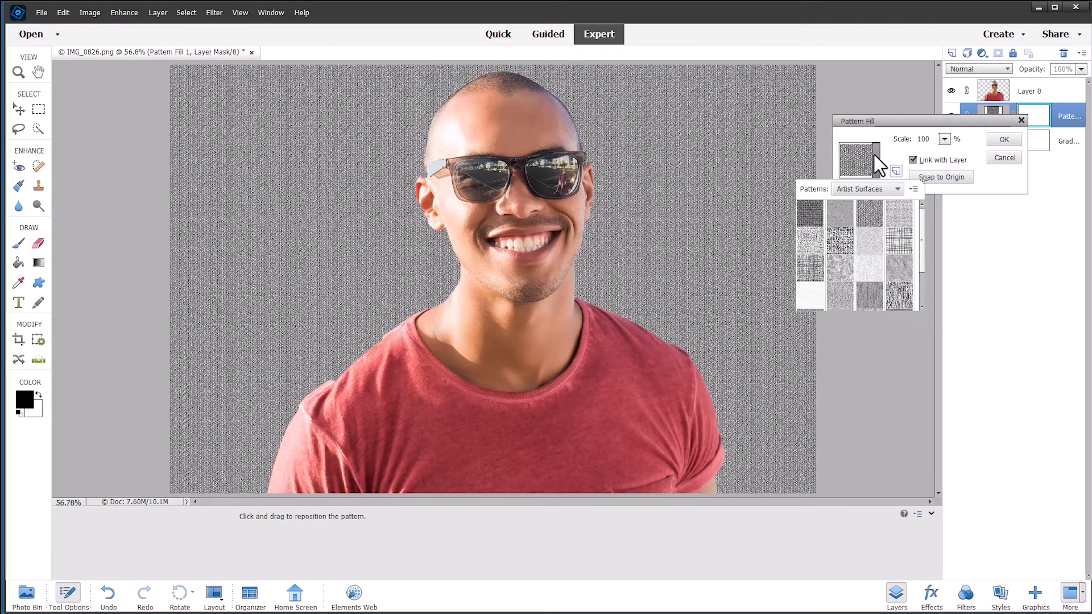
Try the tan paper from the Color Paper set and the multicolored striped pattern from the Default set
click(892, 190)
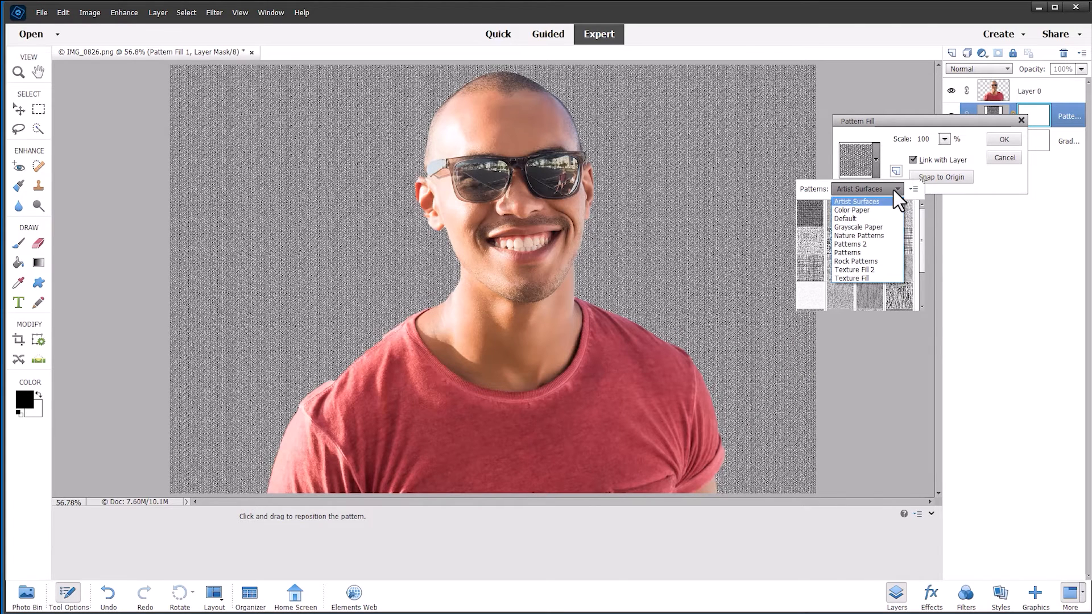
click(851, 210)
click(851, 216)
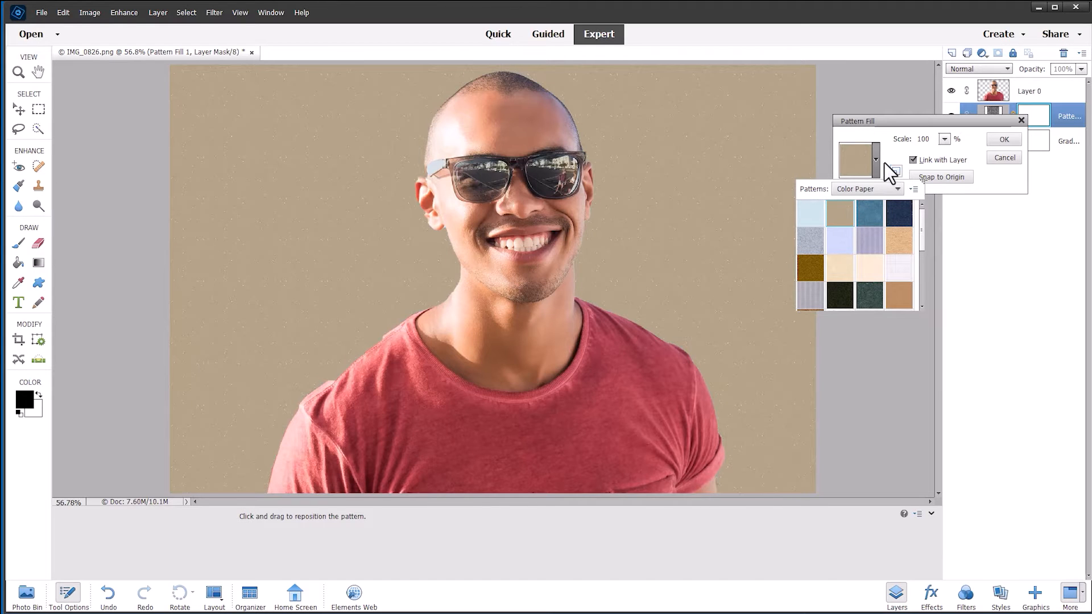
click(896, 189)
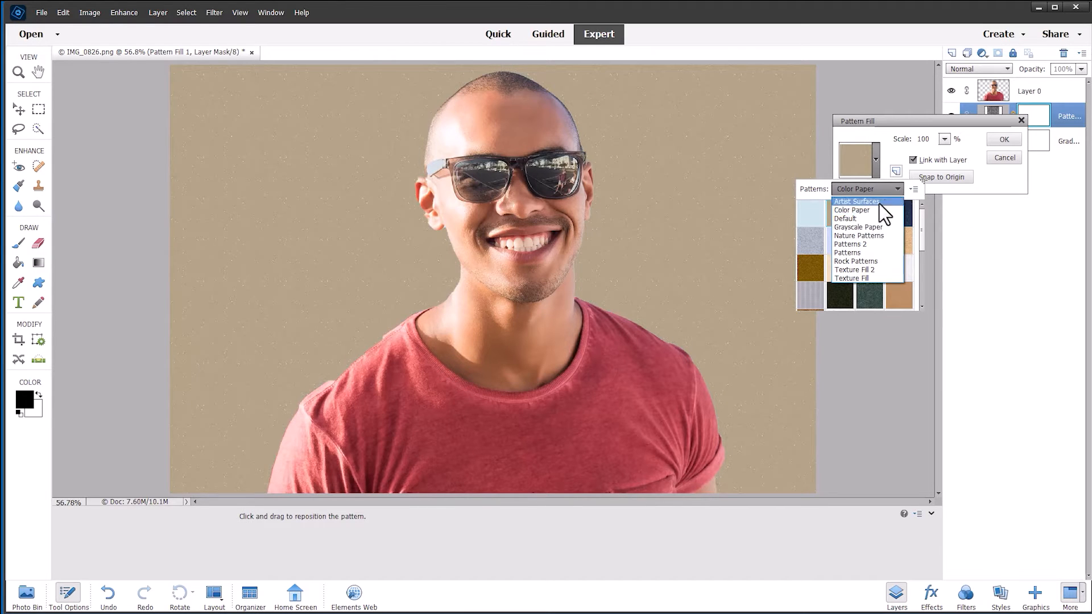
click(862, 216)
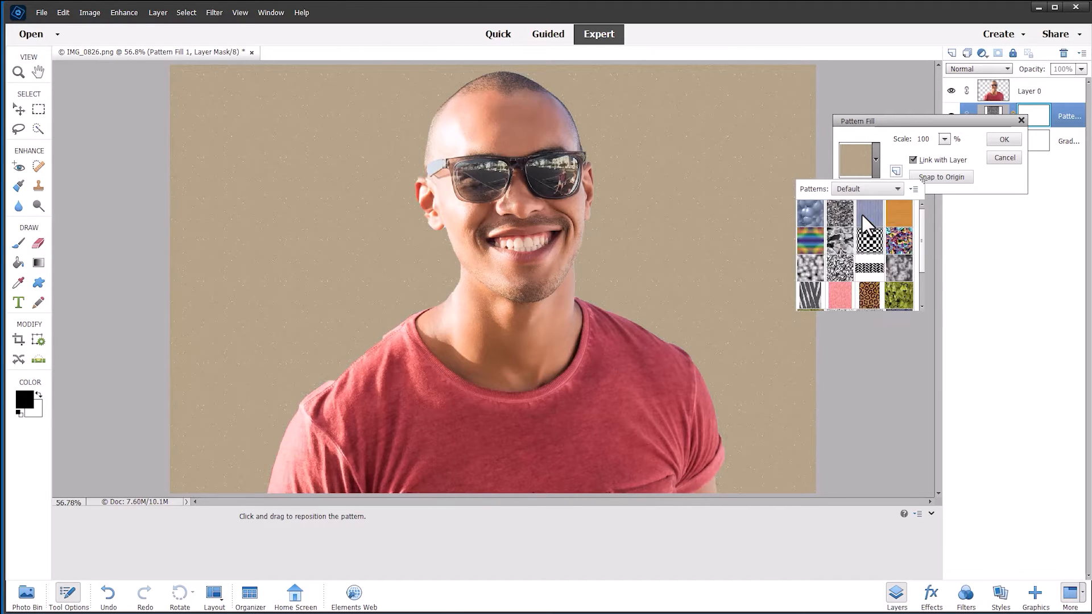
click(819, 240)
Try a dark gray paper from the Grayscale Paper set and the green leaf pattern from Nature Patterns
click(890, 188)
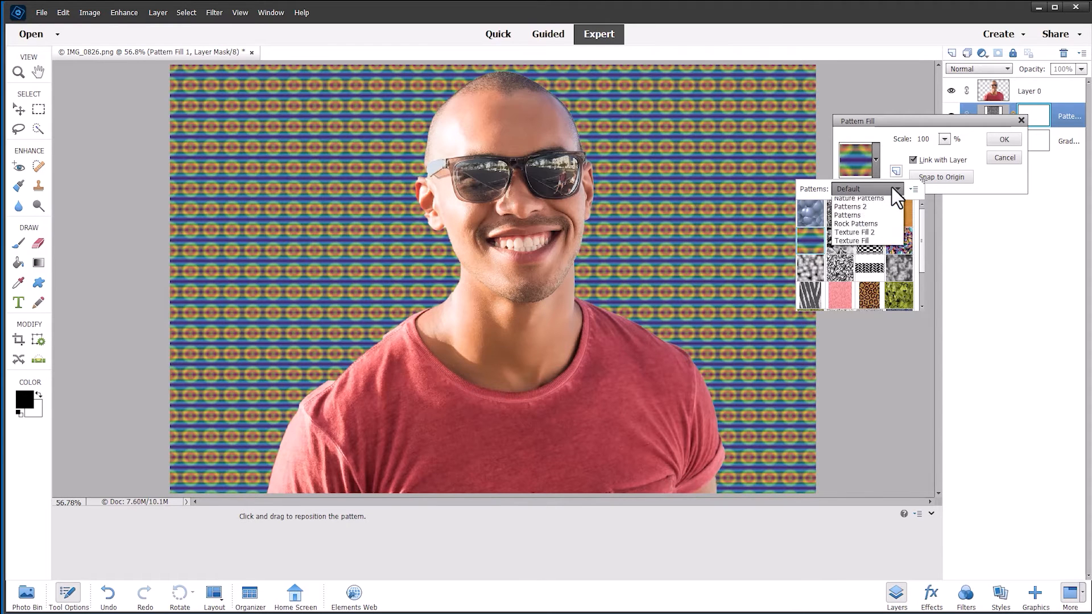
click(860, 227)
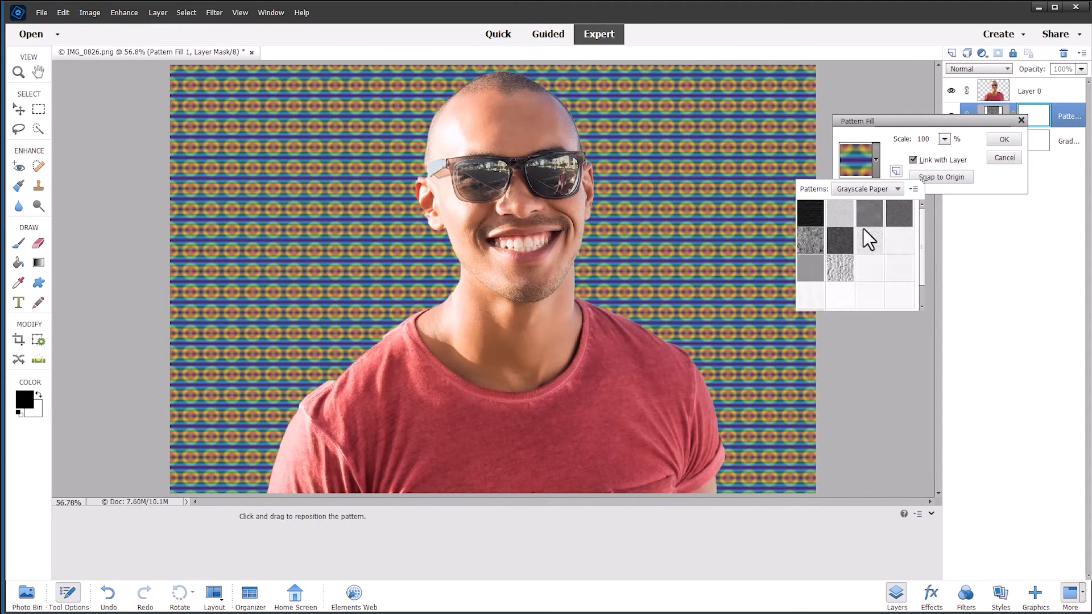
click(871, 225)
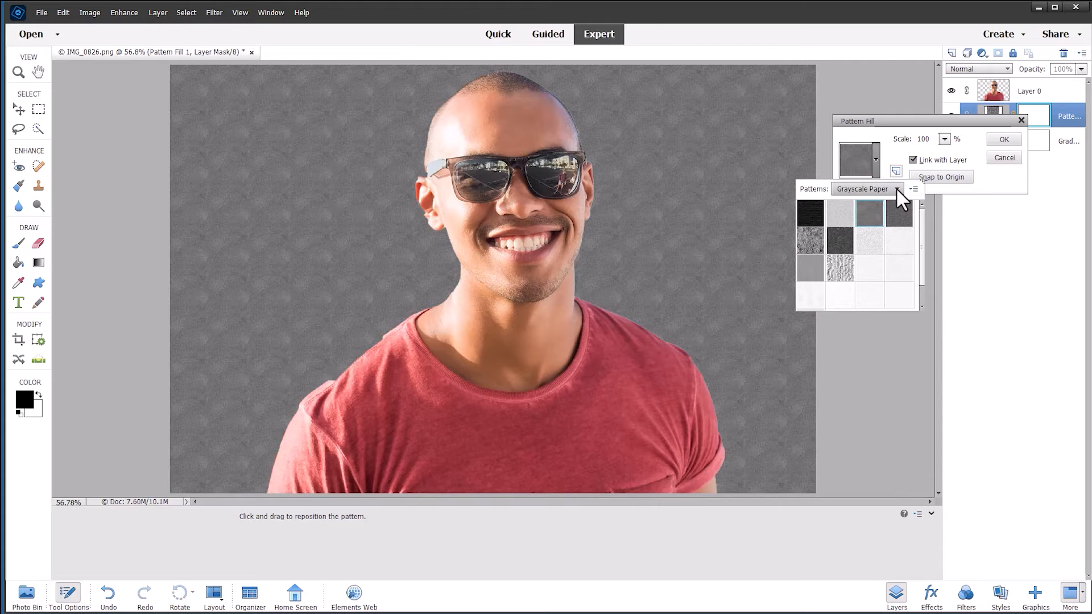
click(896, 188)
click(873, 235)
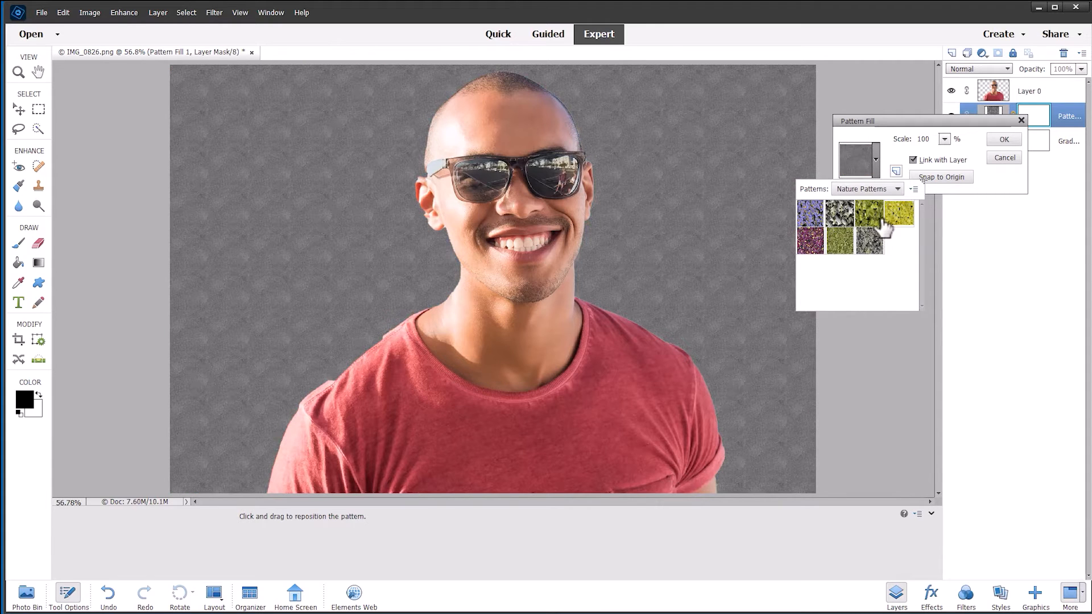
click(873, 215)
Change the background pattern to the plain teal-blue texture from the Patterns 2 set
click(900, 189)
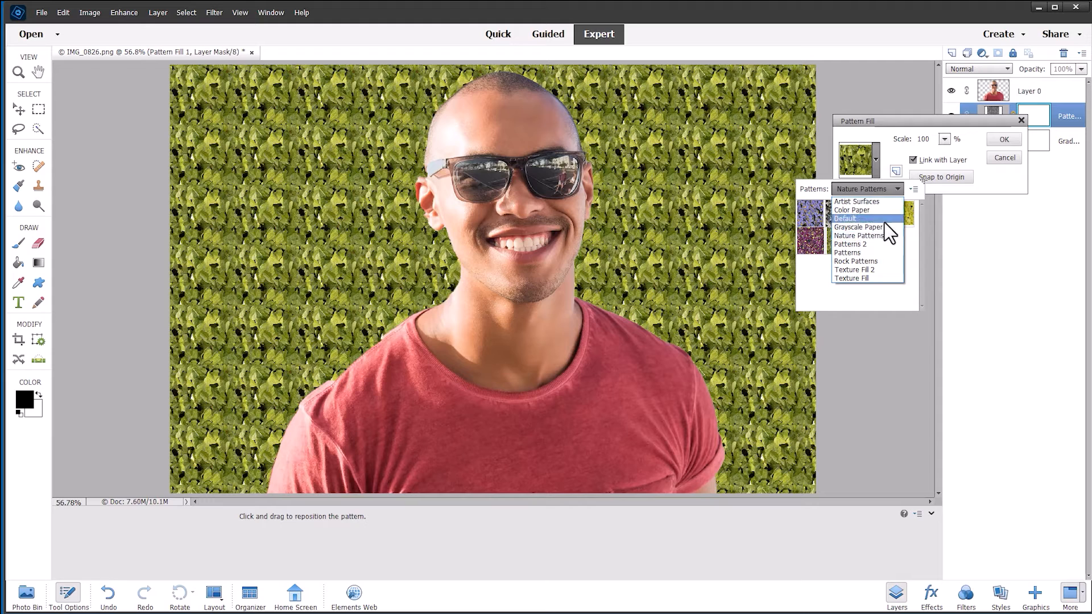
click(873, 243)
click(846, 241)
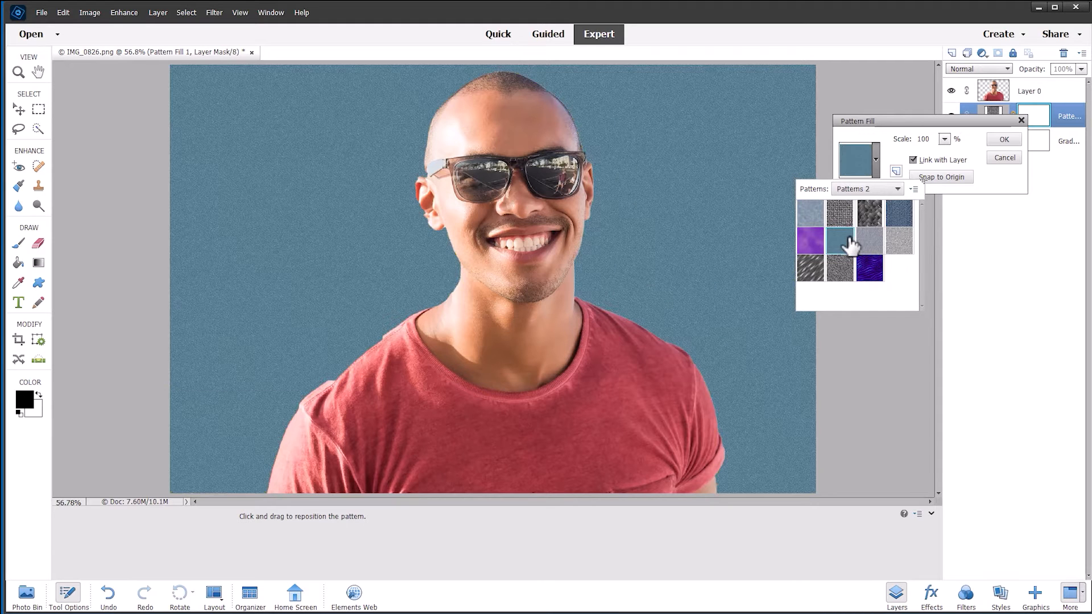
Try the black-and-white grid from the Patterns set and the gray-green pebbles from Rock Patterns as the background pattern
click(898, 189)
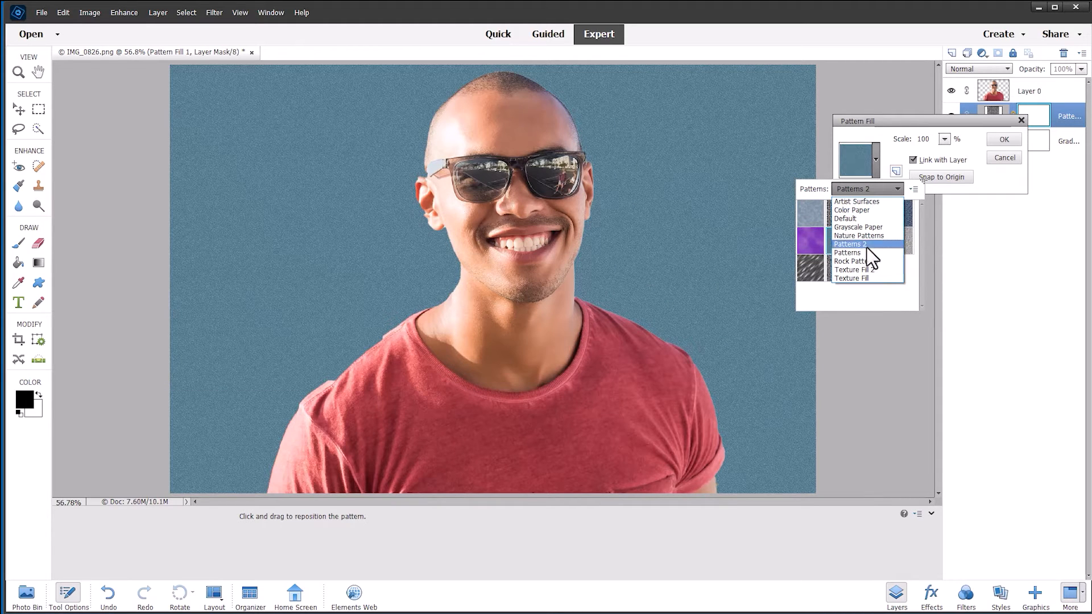
click(862, 254)
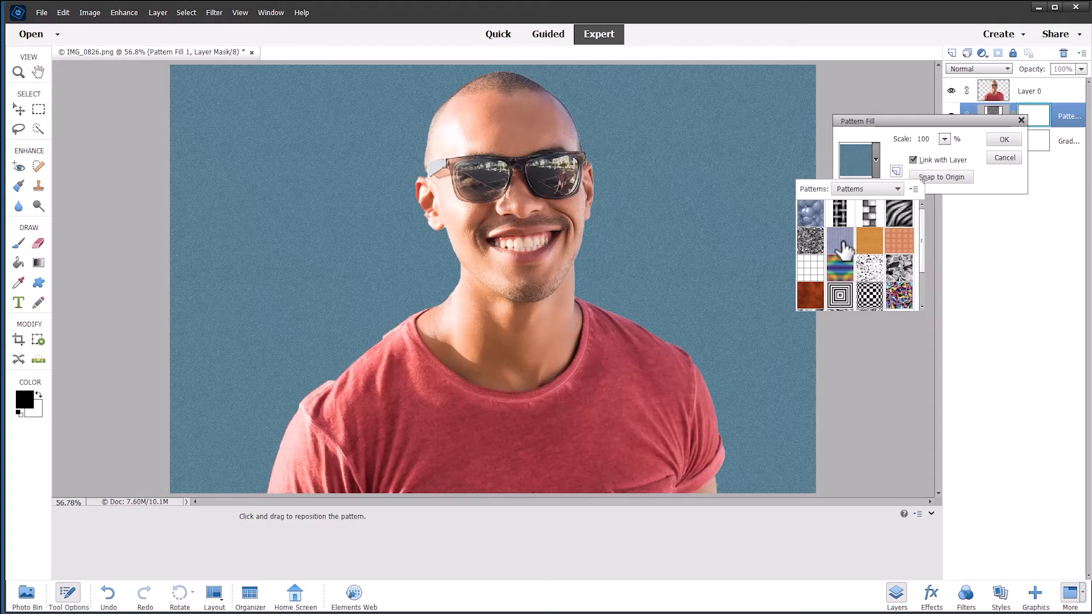
click(818, 260)
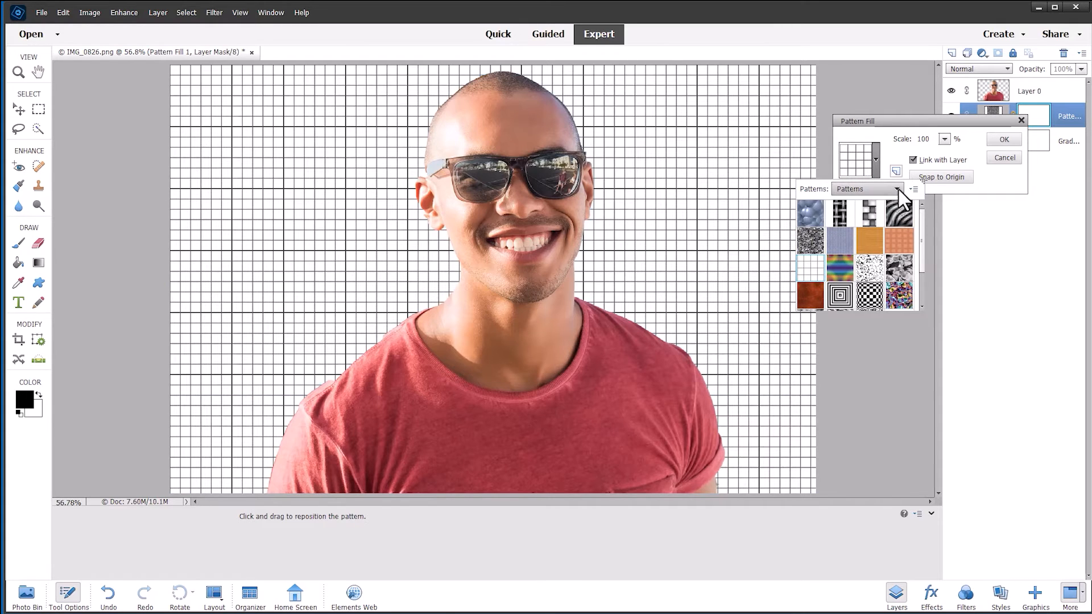
click(897, 189)
click(864, 262)
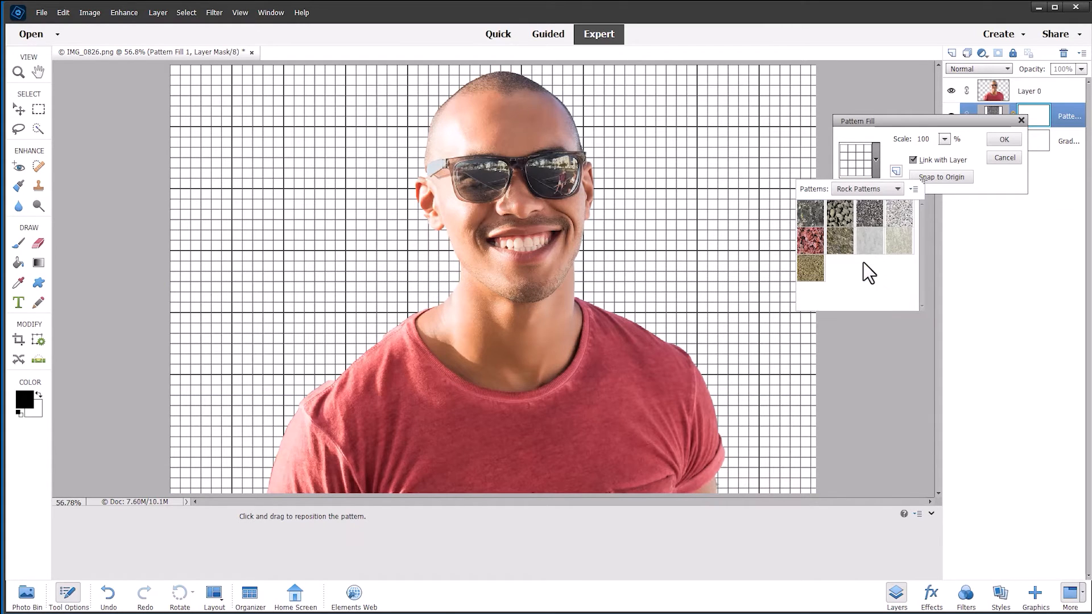
click(843, 215)
Set the background pattern to the white texture with black speckles from Texture Fill 2, look through the Texture Fill set, and apply the fill
click(895, 189)
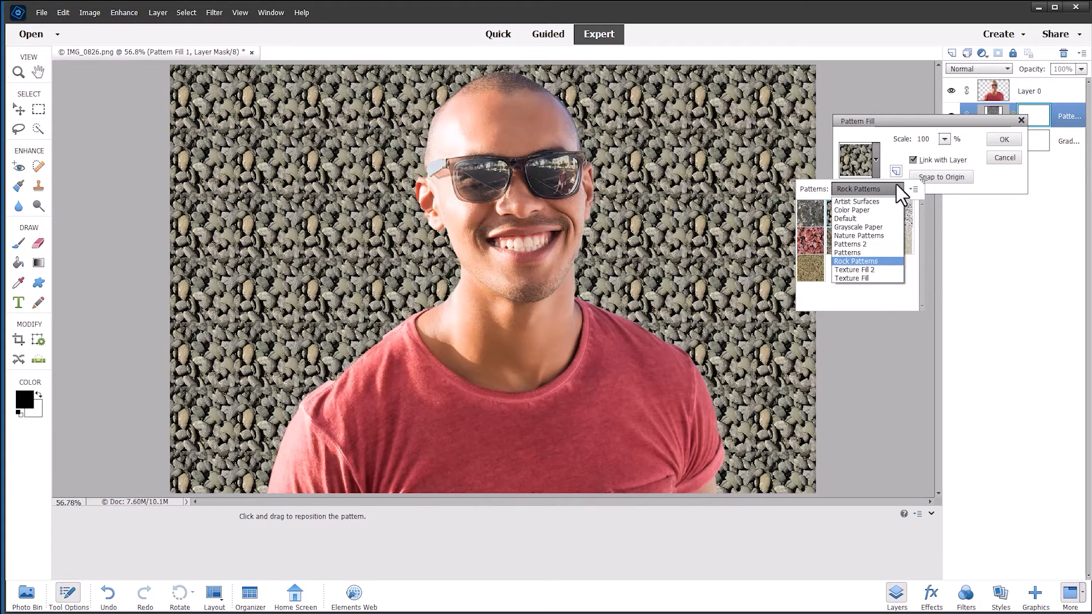
click(871, 270)
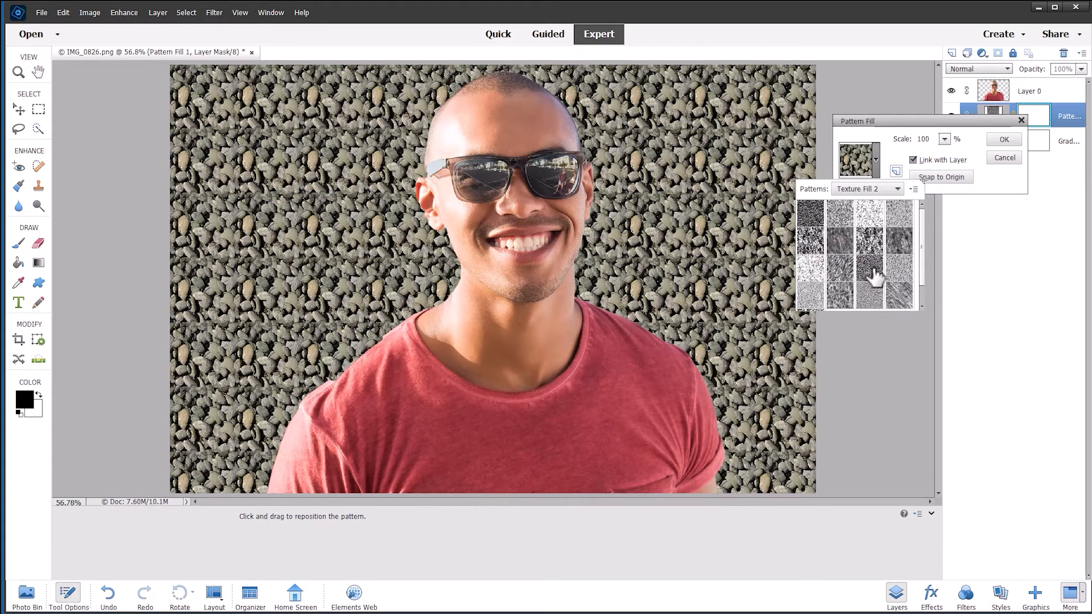
click(876, 215)
click(898, 189)
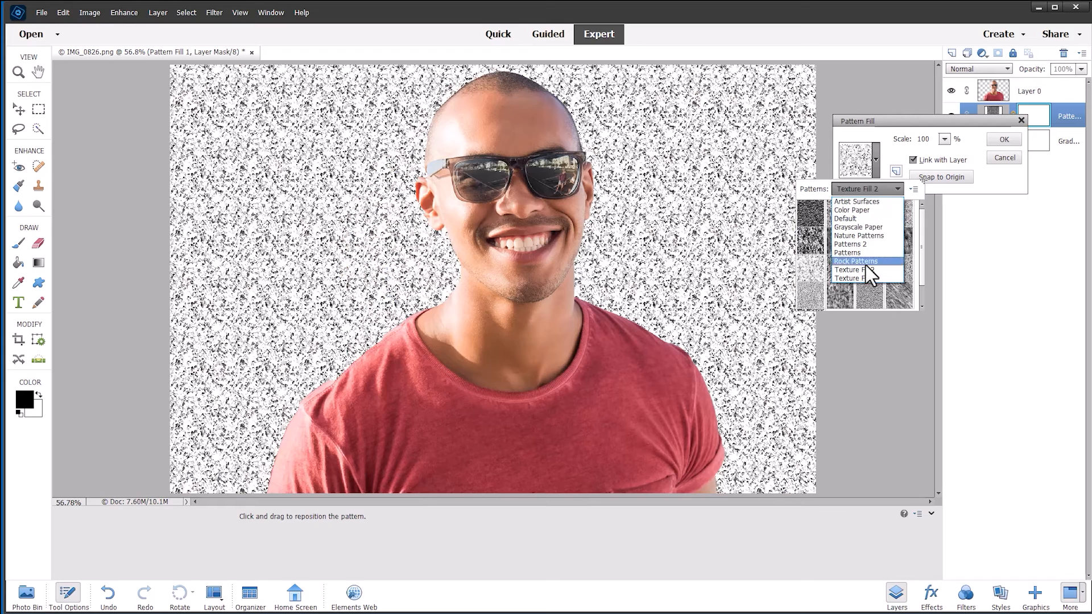
click(868, 278)
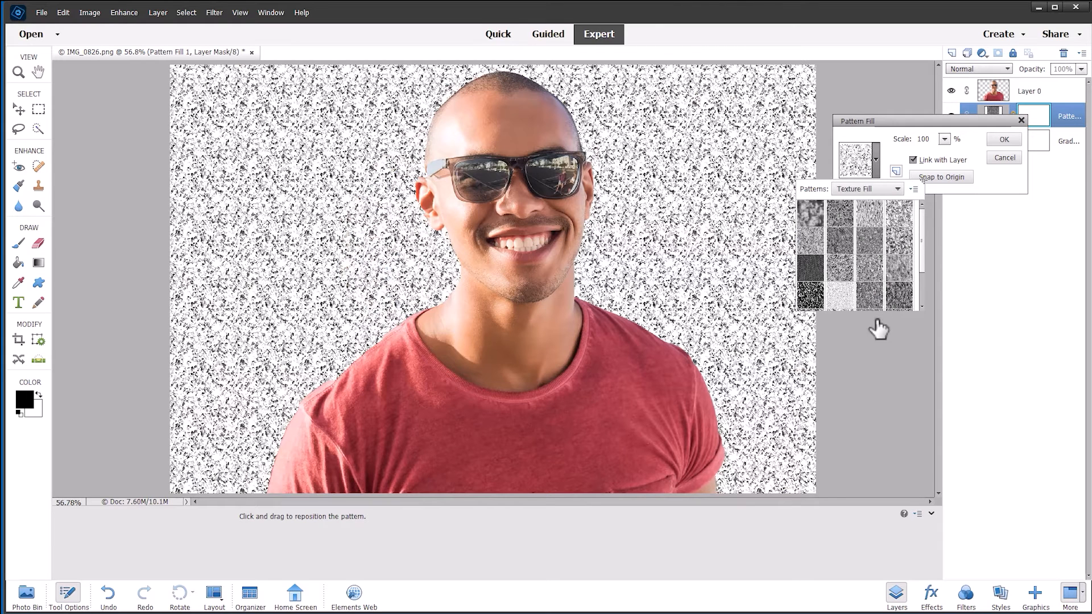
click(852, 400)
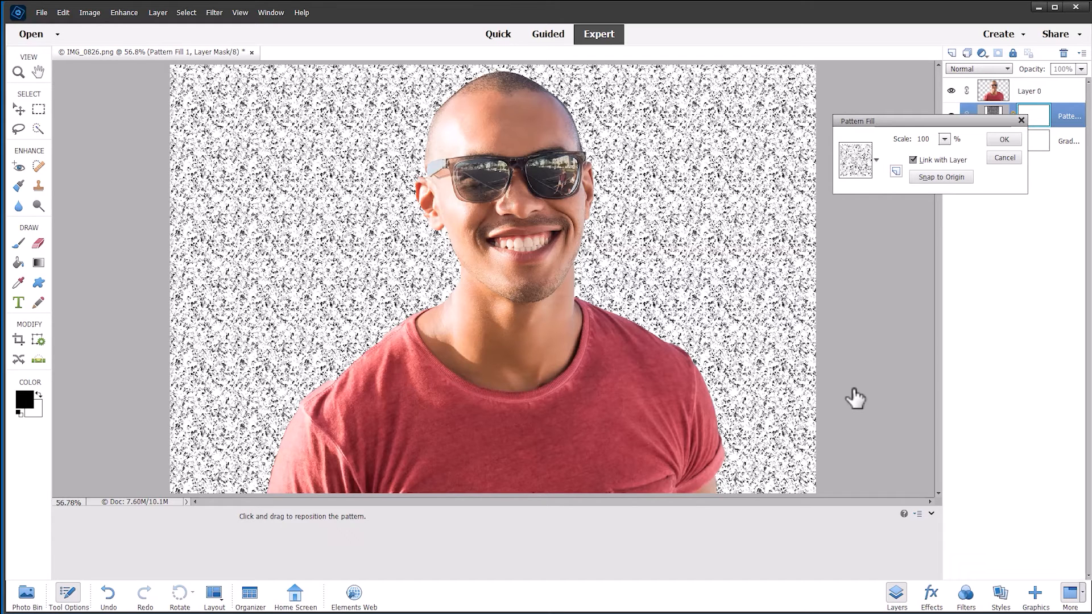
click(1008, 139)
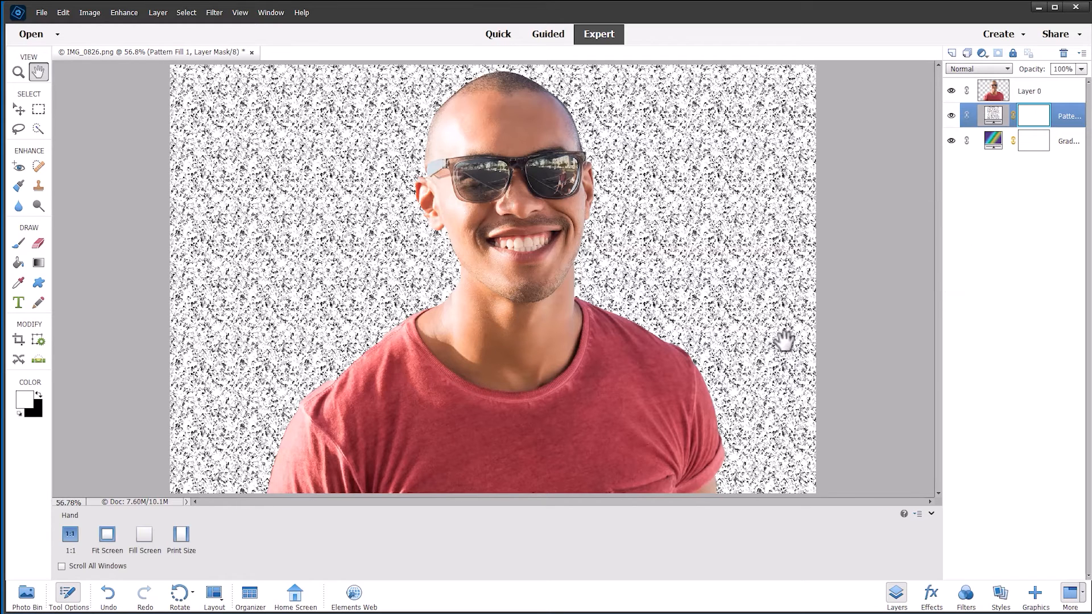
Browse the Backgrounds graphics by type and add the plain pale peach background with the dandelion motif to the image
click(1035, 594)
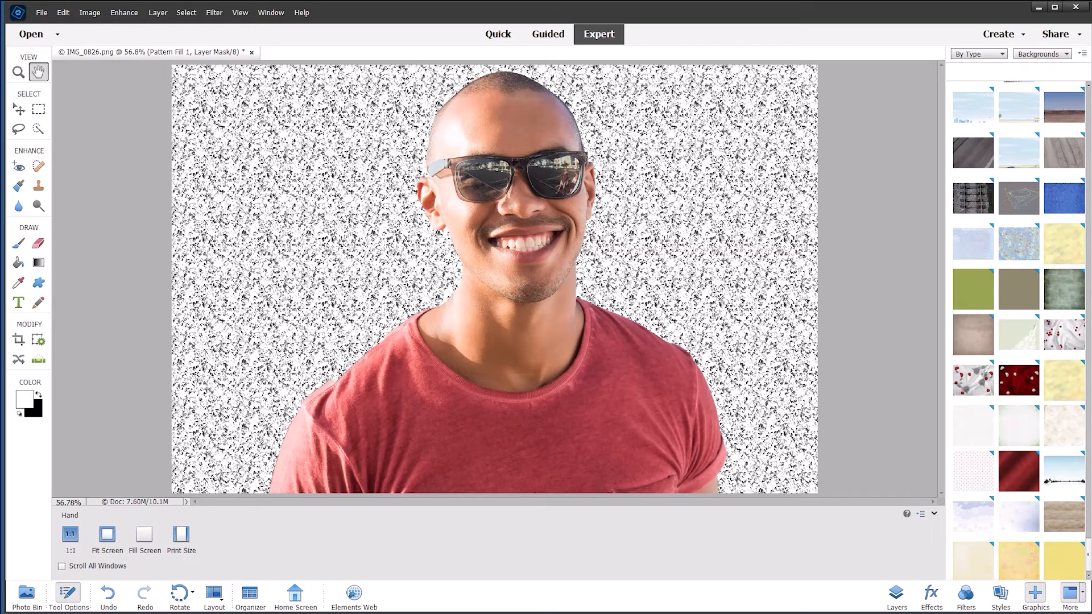
scroll(1089, 168, up, 5)
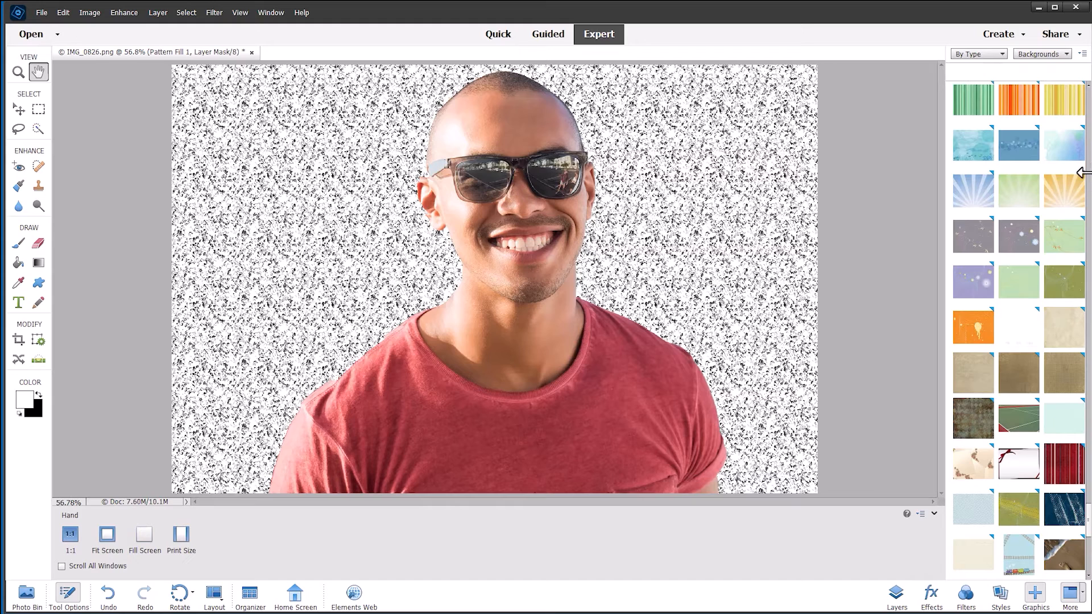
scroll(1088, 331, down, 5)
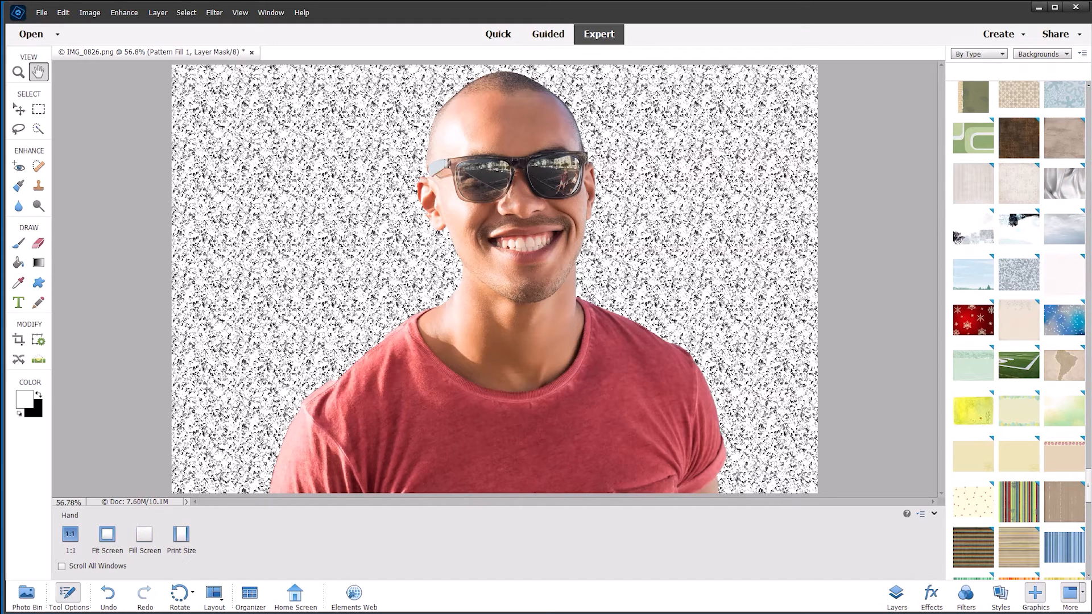
scroll(1033, 381, down, 2)
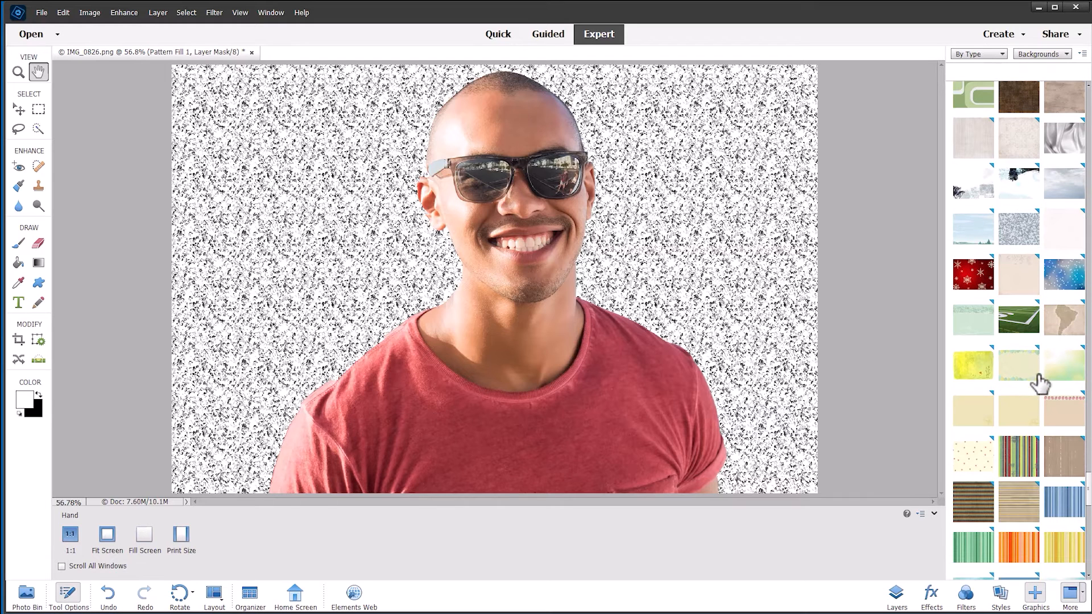
scroll(1041, 384, down, 1)
scroll(1043, 381, up, 2)
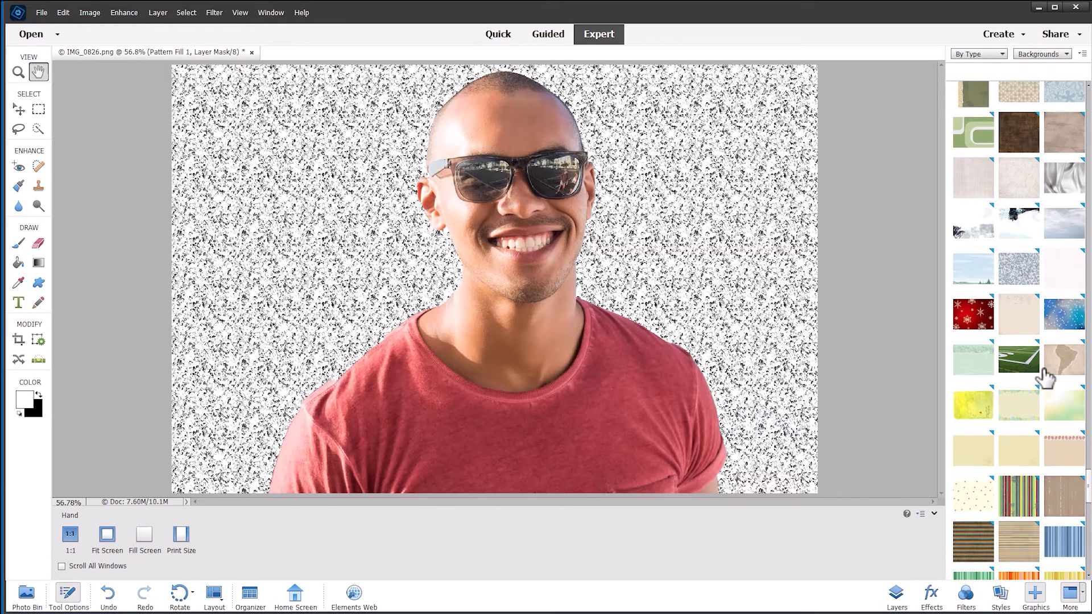
scroll(1056, 239, up, 10)
scroll(1056, 230, up, 10)
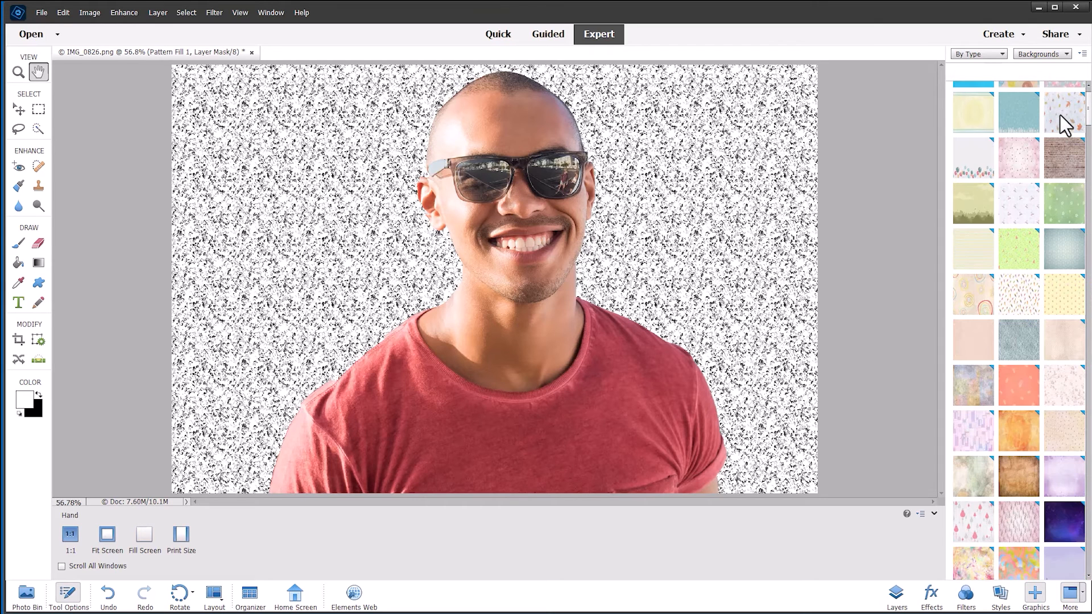
scroll(1060, 114, up, 1)
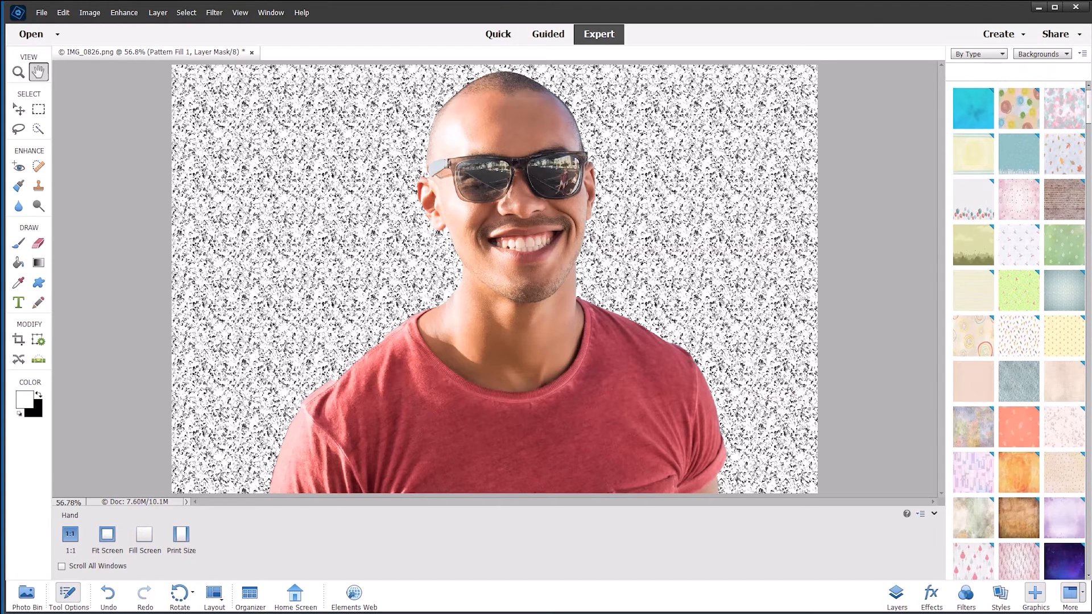
click(961, 387)
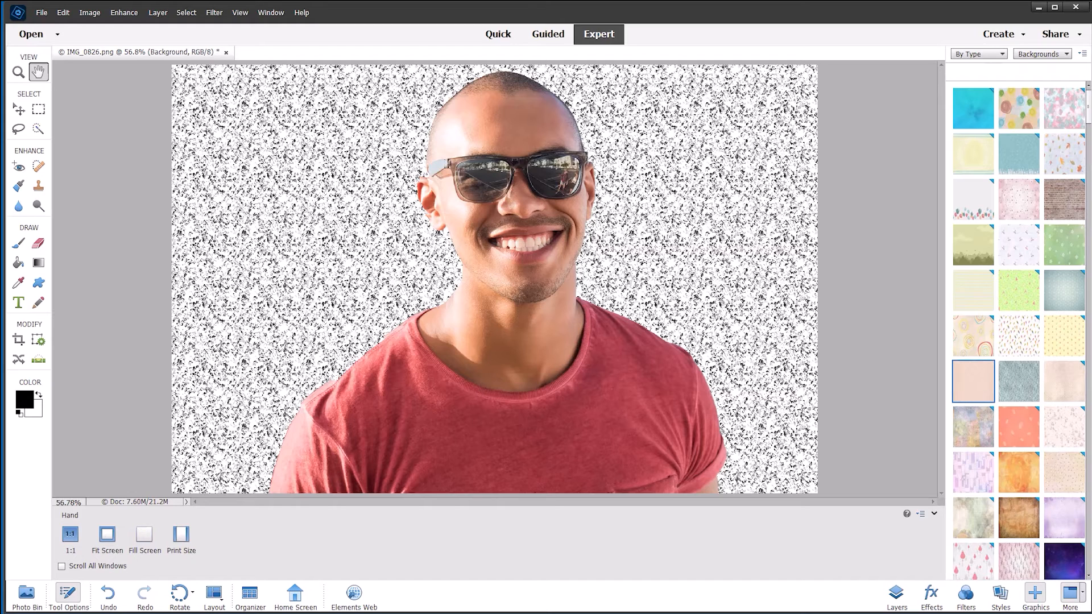
Hide the pattern fill and gradient fill layers above the Background layer
click(896, 594)
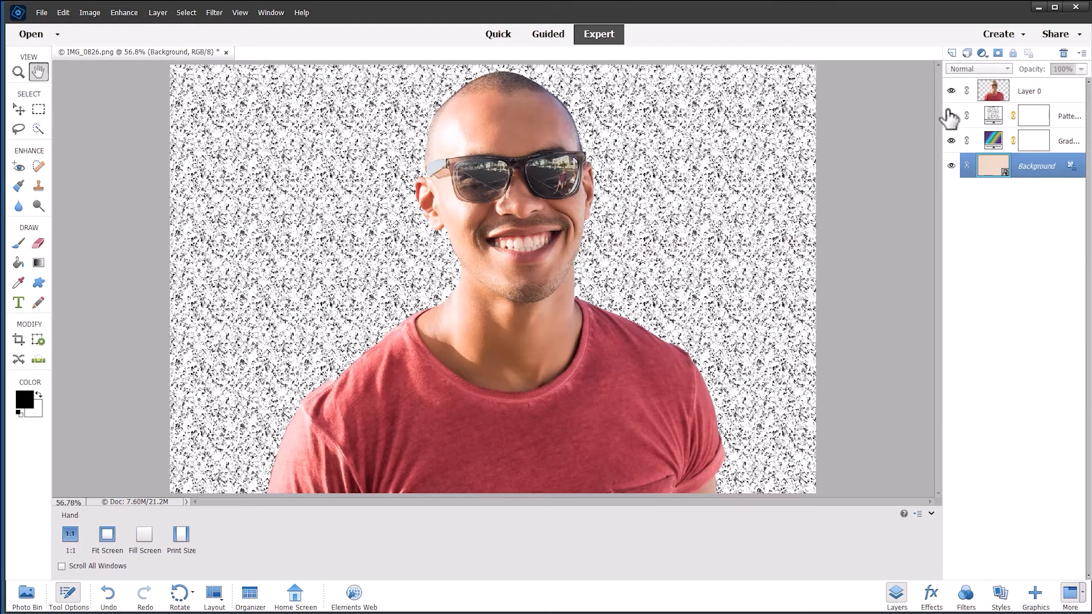
click(951, 115)
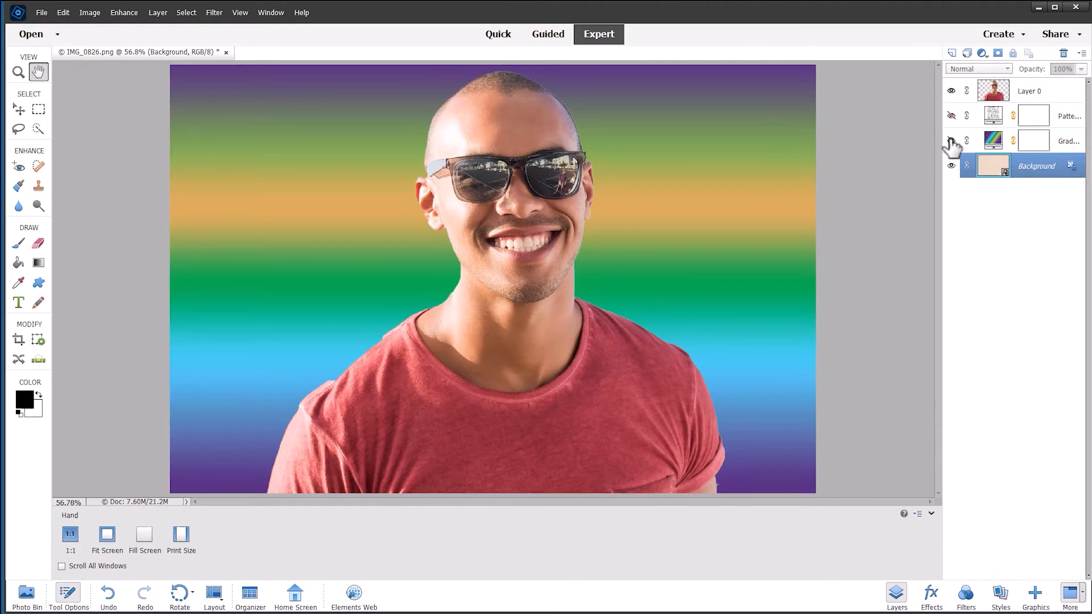
click(951, 141)
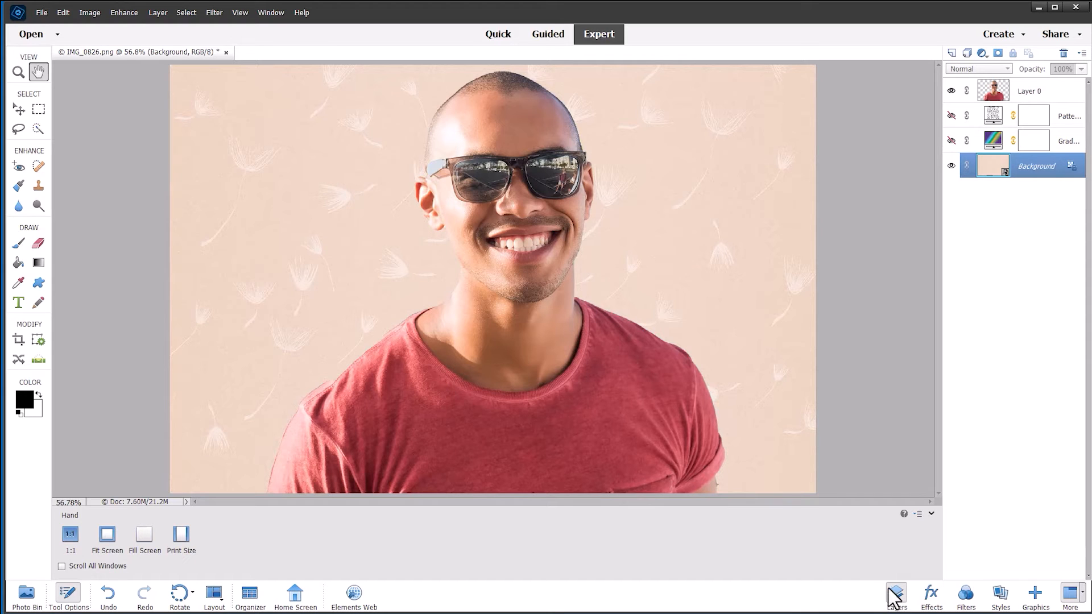
Try the blue-green floral graphic from the Backgrounds collection behind the man
click(1034, 595)
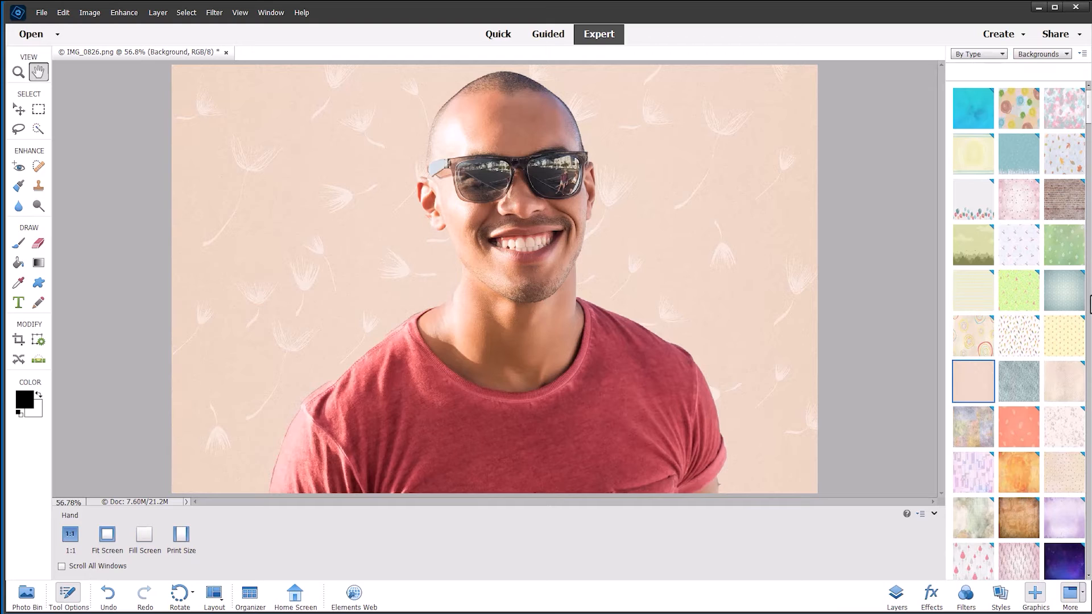
scroll(1018, 315, down, 5)
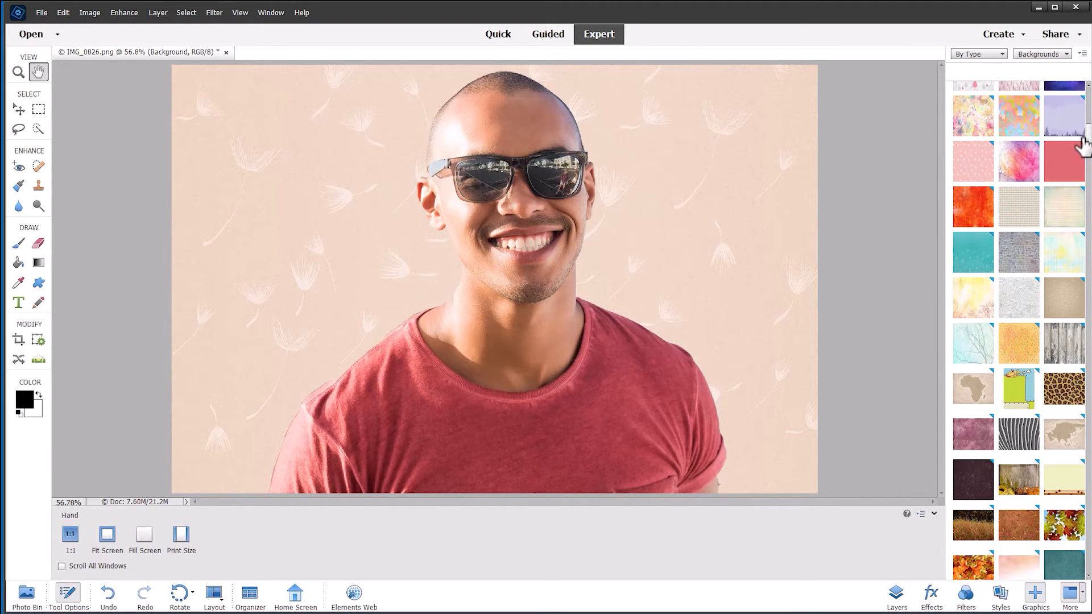
drag(1088, 148, 1090, 171)
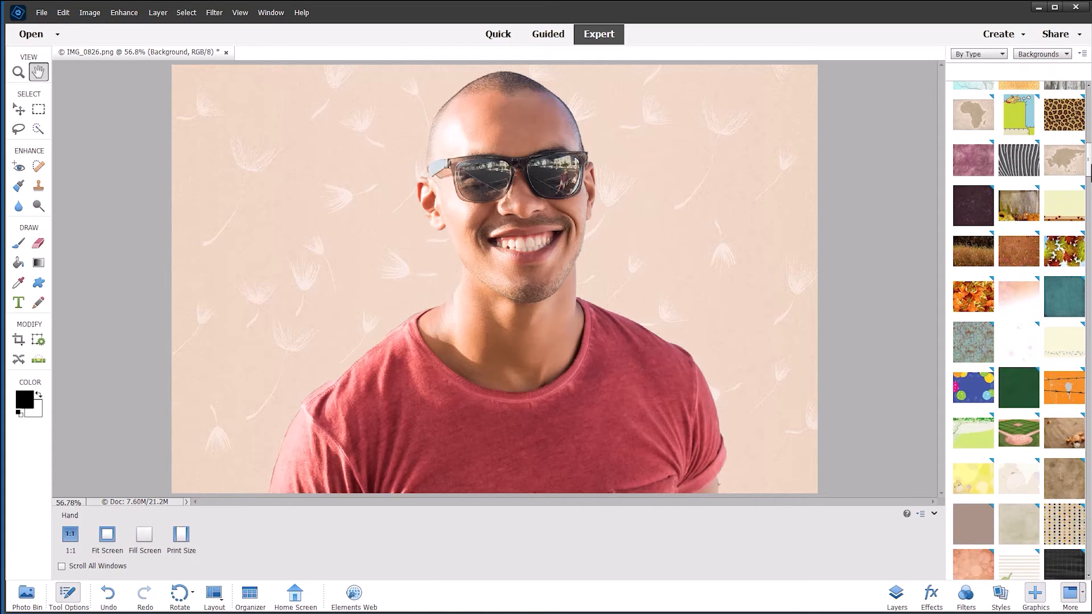
double_click(983, 341)
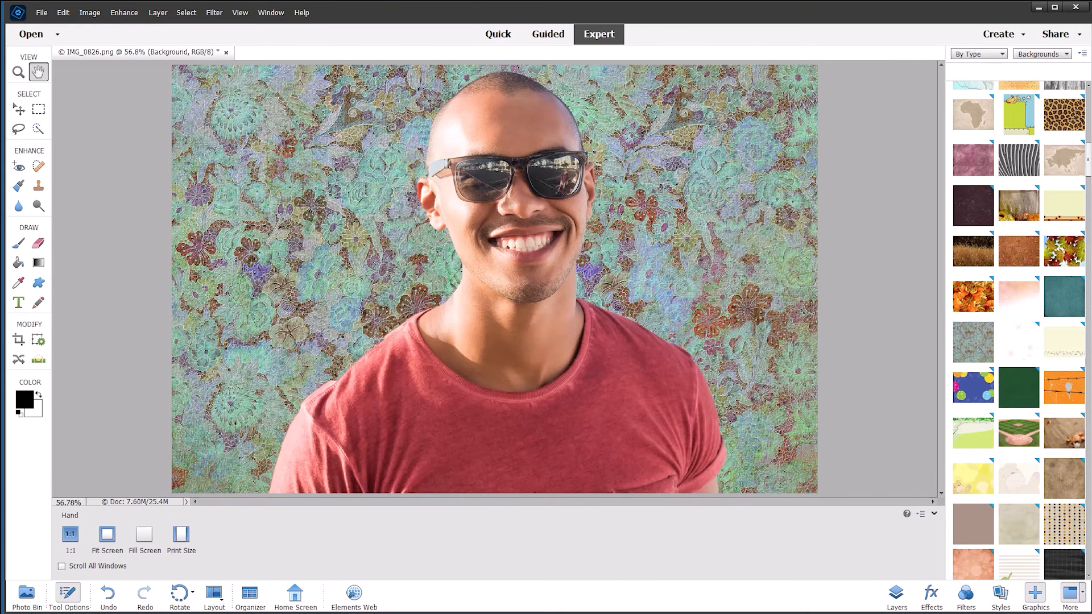
Try the red-and-white gingham graphic as the background
scroll(1083, 307, down, 10)
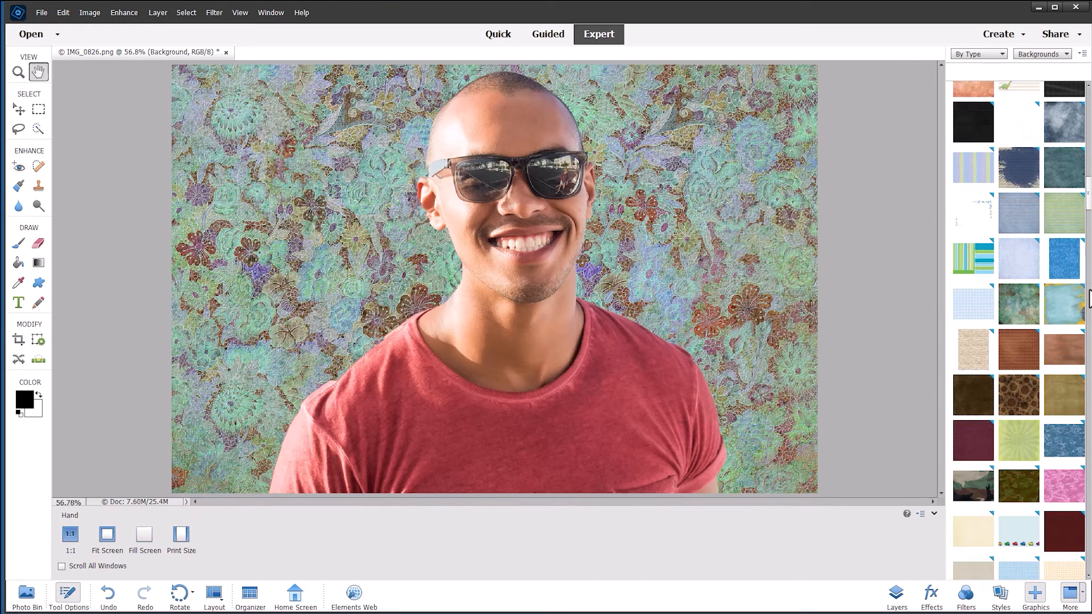
scroll(1078, 325, down, 4)
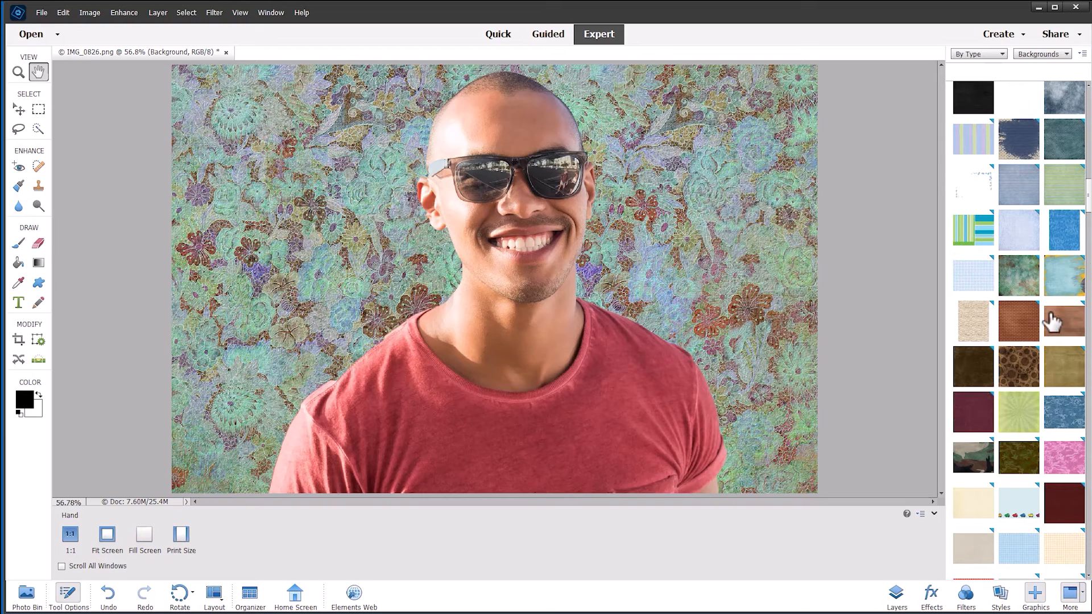
scroll(1075, 327, down, 1)
click(977, 516)
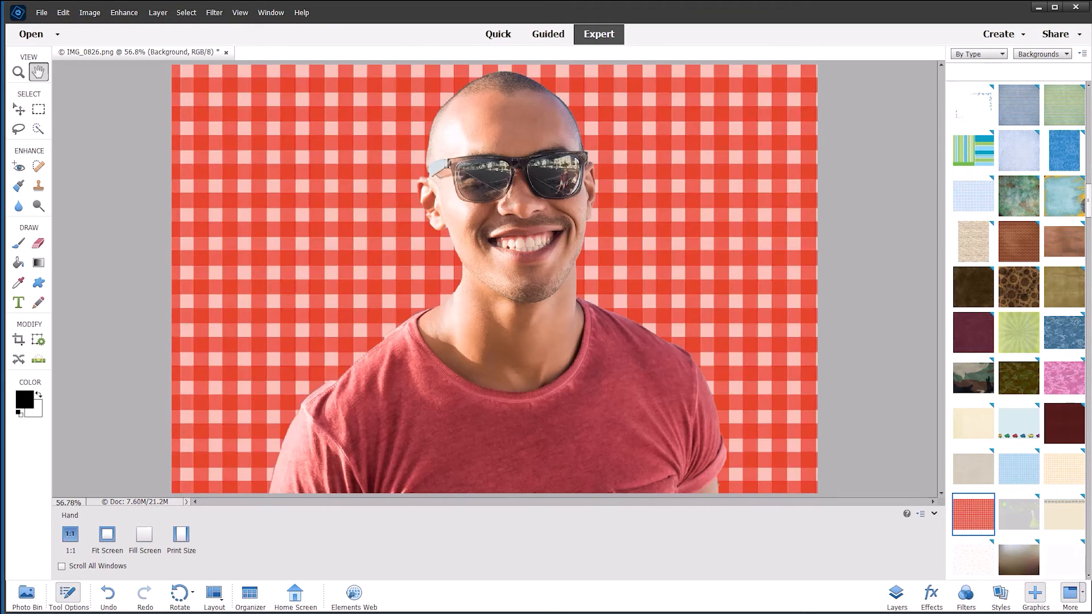
Try the colorful kitchen illustration with the cup and green bowl as the background
click(1089, 283)
scroll(1058, 341, down, 3)
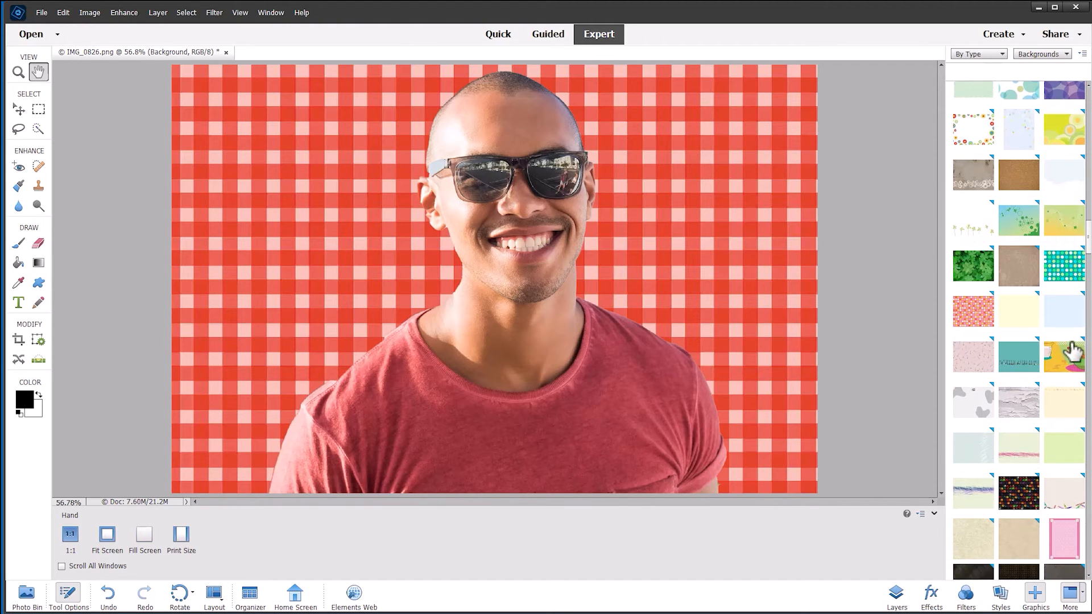
scroll(1076, 357, down, 2)
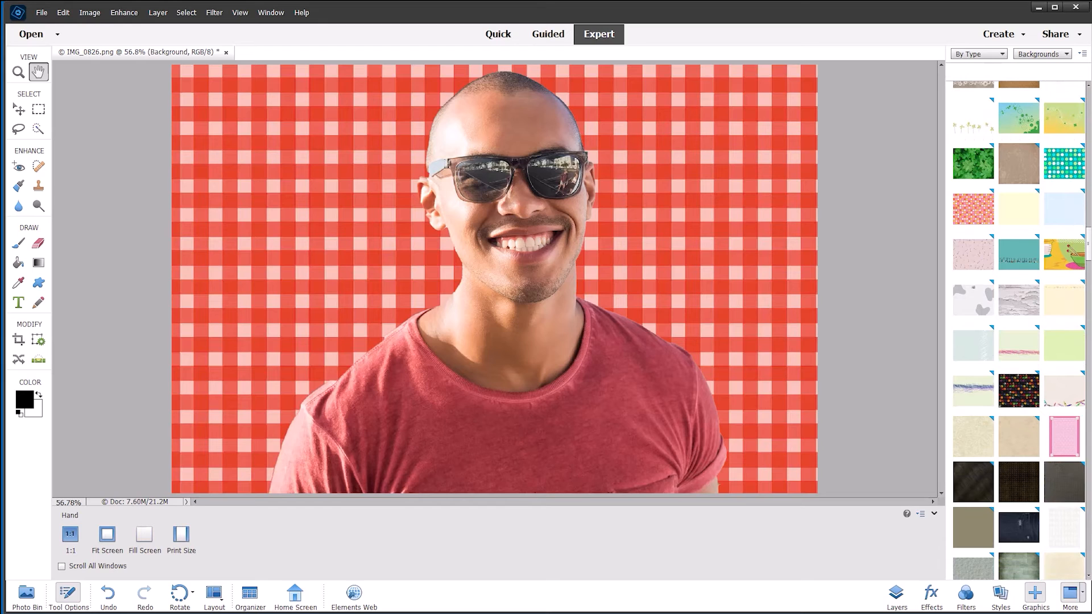
scroll(992, 384, up, 3)
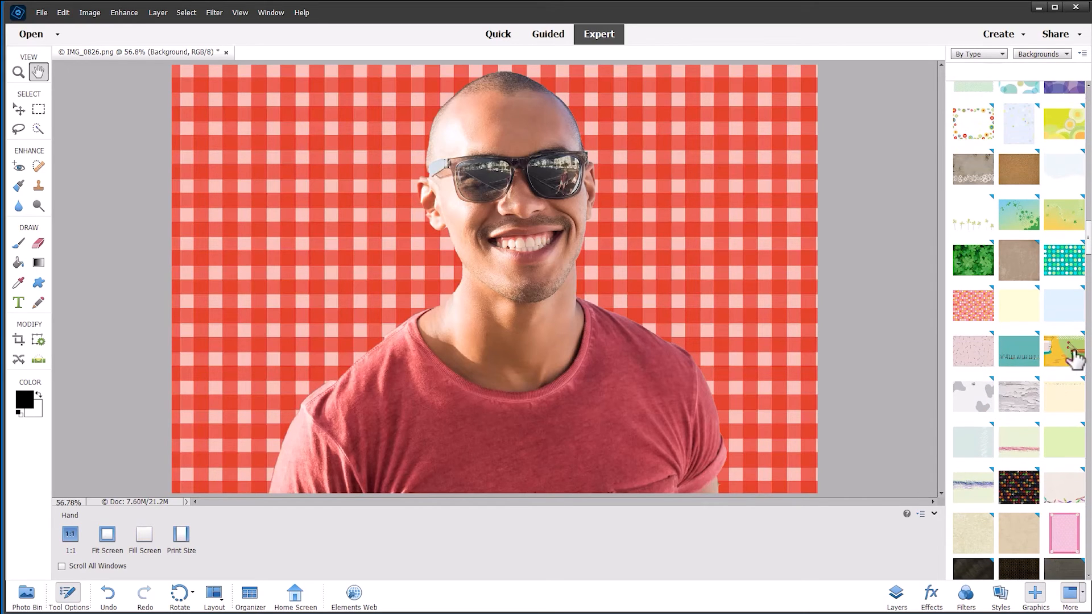
double_click(1073, 355)
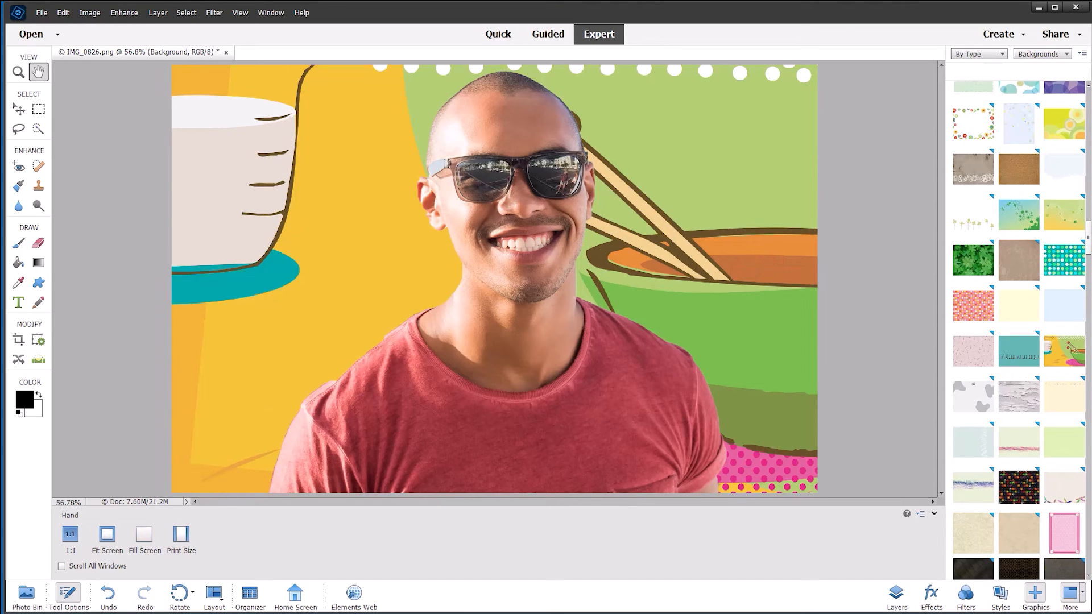
Try the grungy green sunburst graphic with faded lettering as the background
scroll(1018, 330, up, 3)
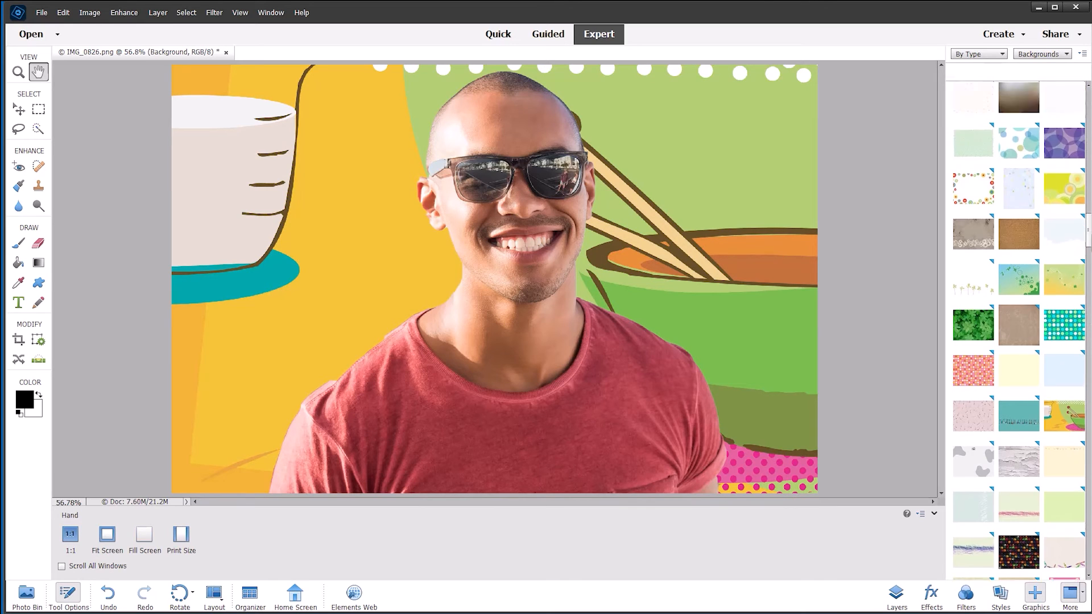
scroll(1018, 330, up, 3)
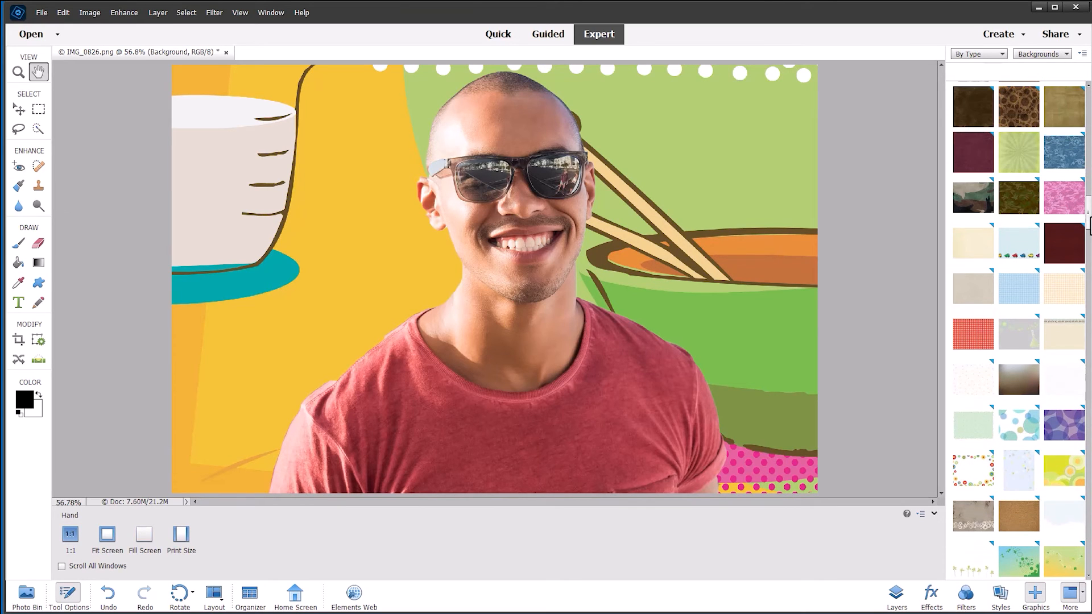
scroll(1089, 219, up, 5)
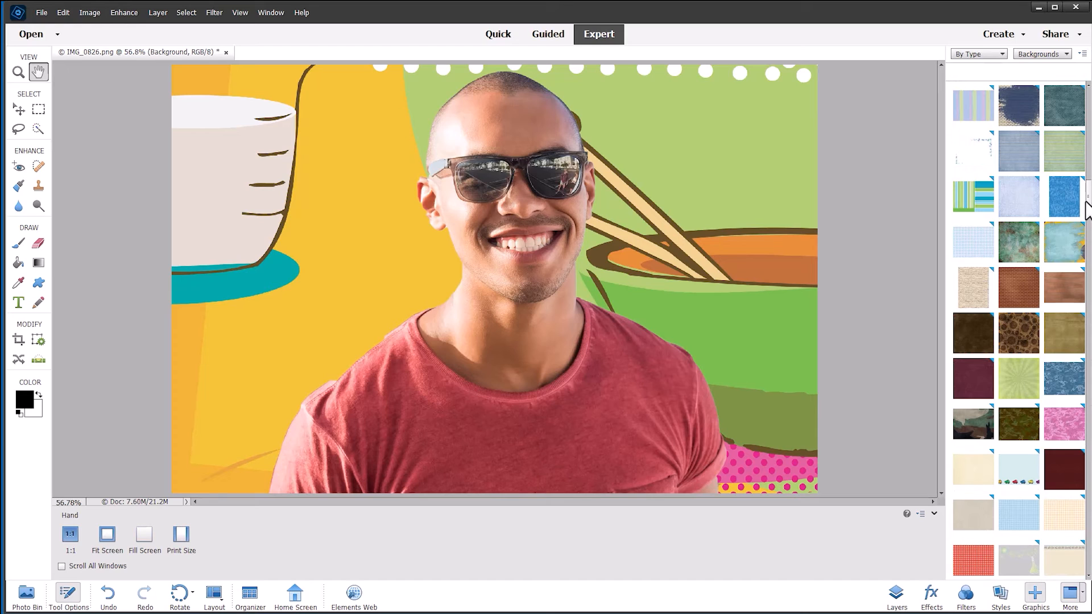
click(1023, 390)
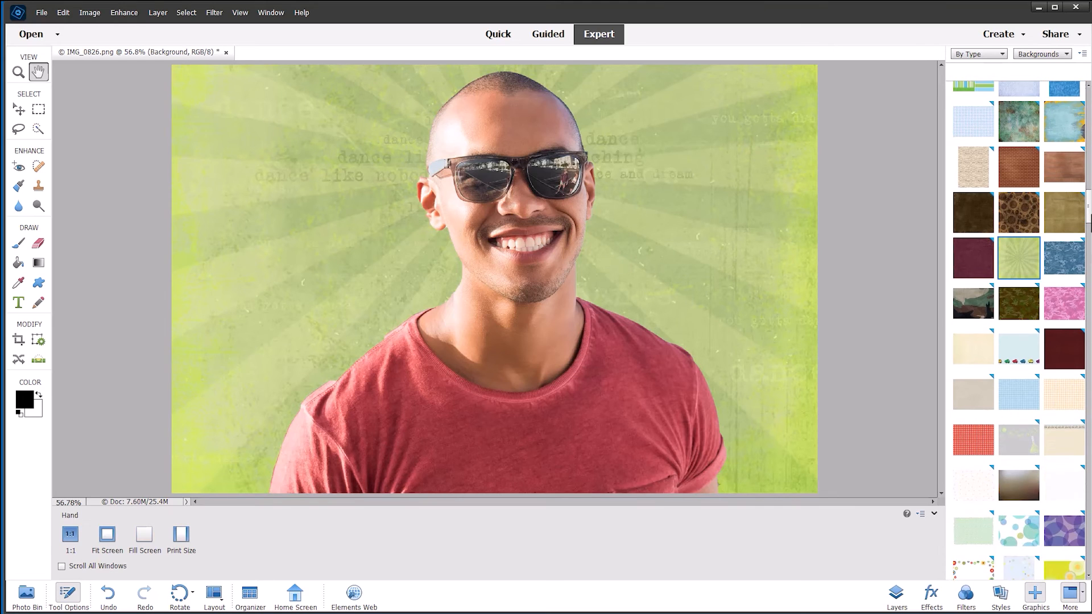
Replace the background with the soft light green graphic with white rays
drag(1089, 265, 1081, 393)
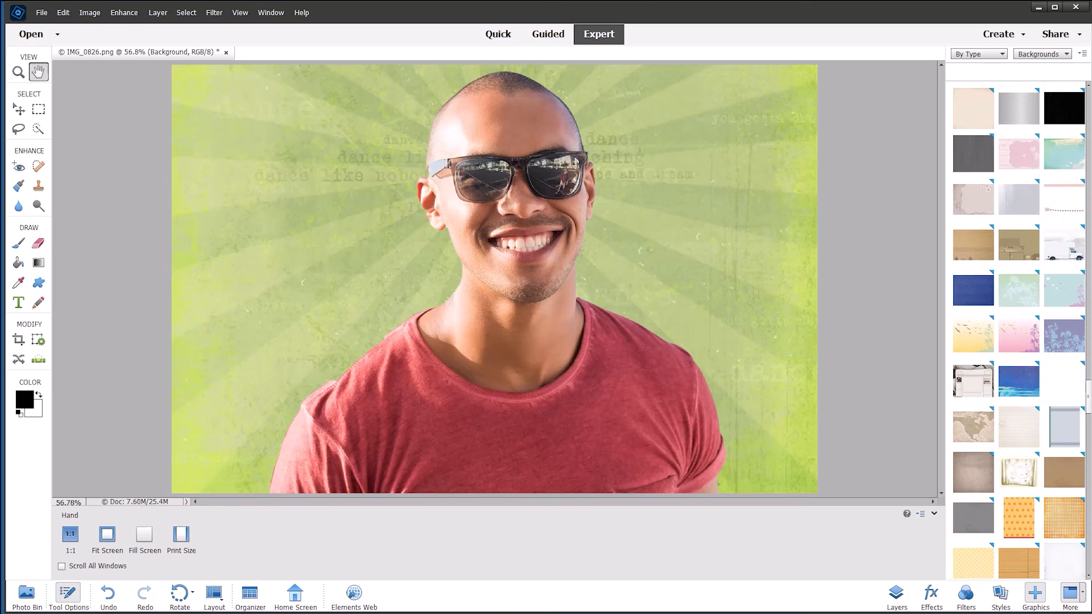
drag(1087, 395, 1087, 513)
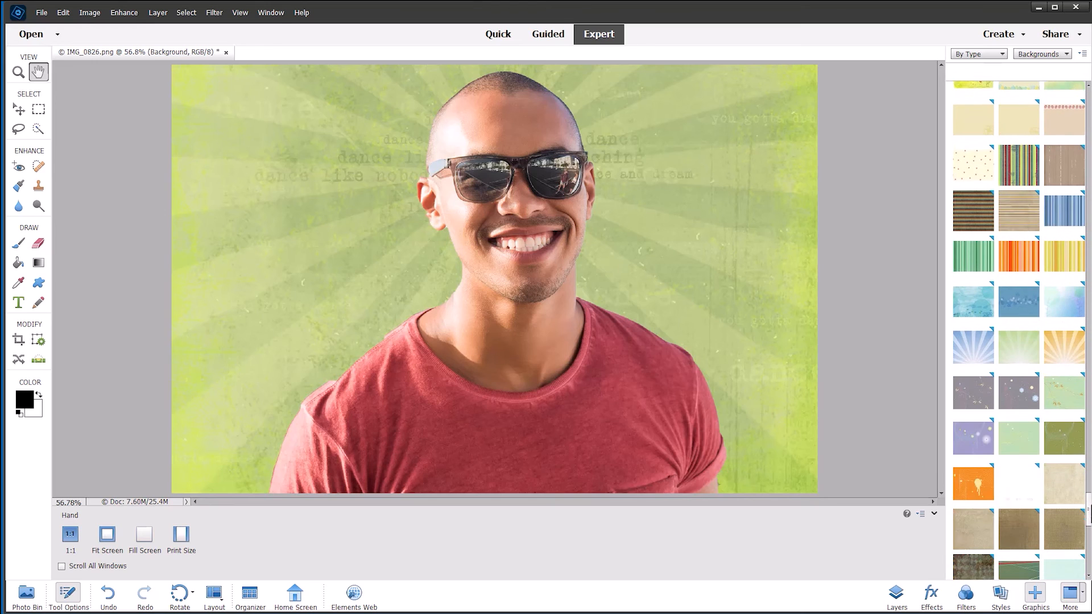
click(1022, 361)
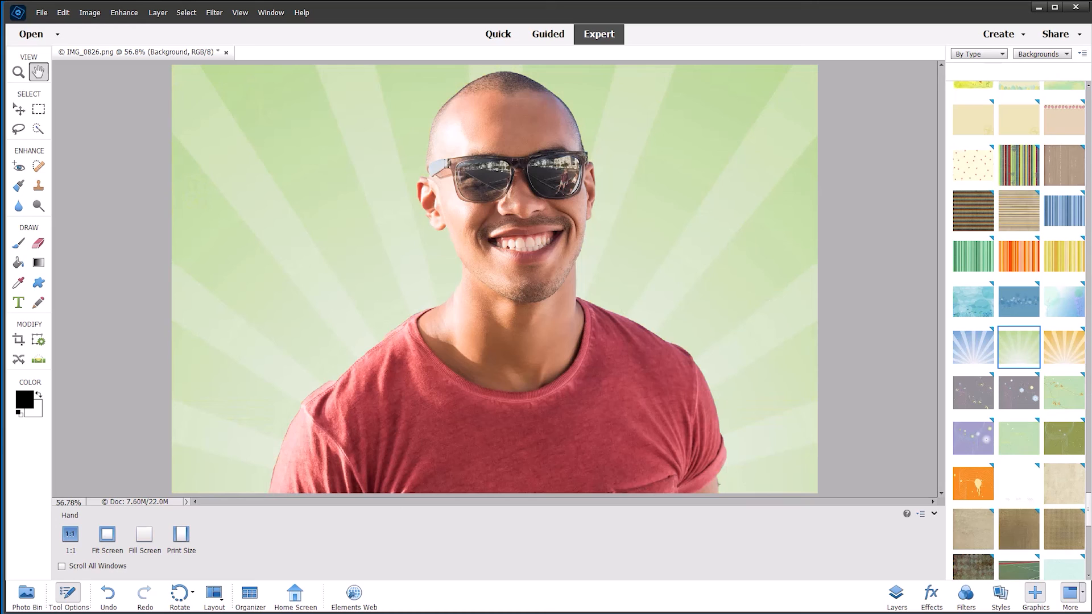